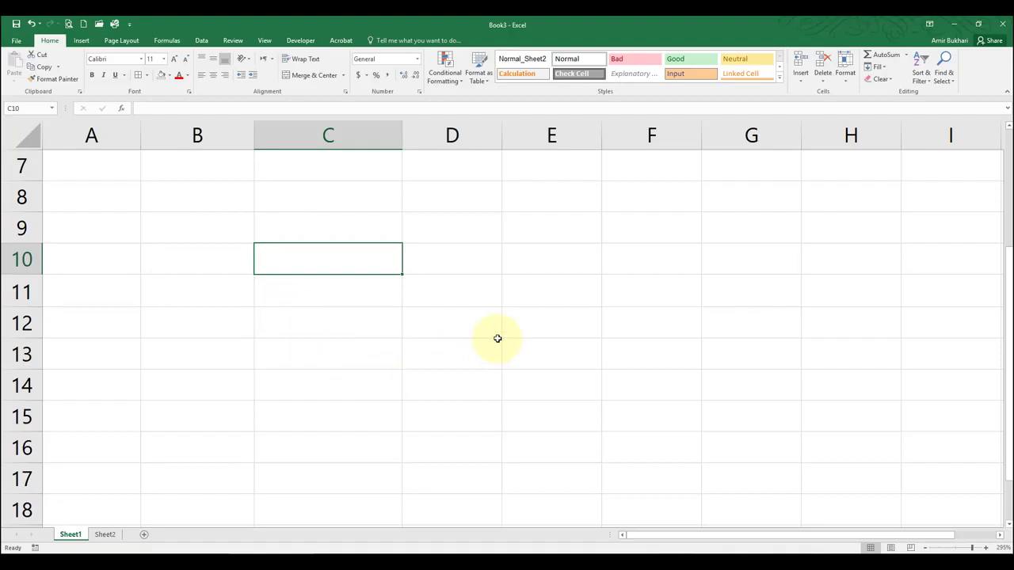
Switch to Sheet2 and look over the order table's employee, customer and order date entries.
{"action": "left_click", "coordinate": [106, 535]}
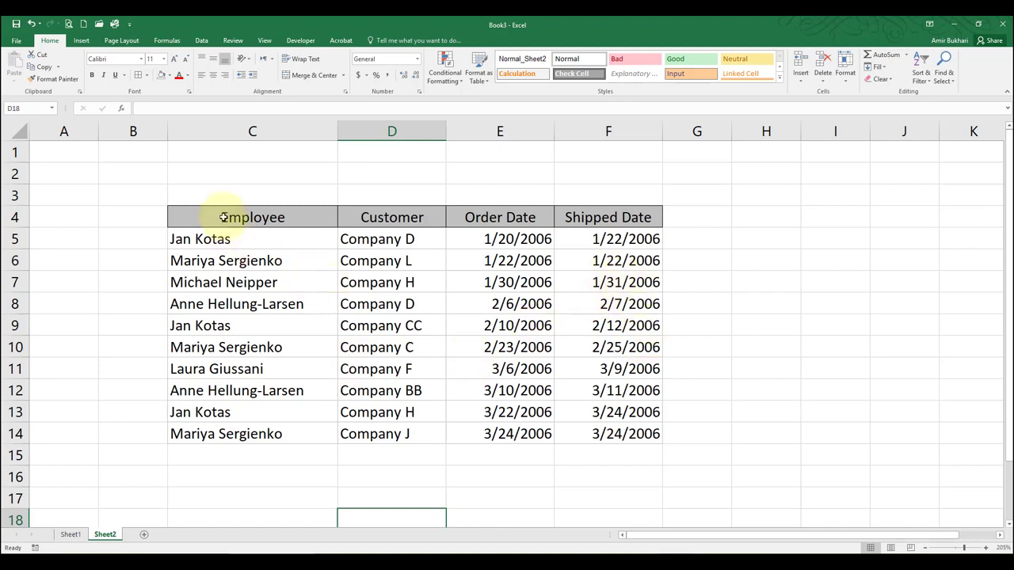
{"action": "left_click", "coordinate": [223, 217]}
{"action": "left_click", "coordinate": [212, 260]}
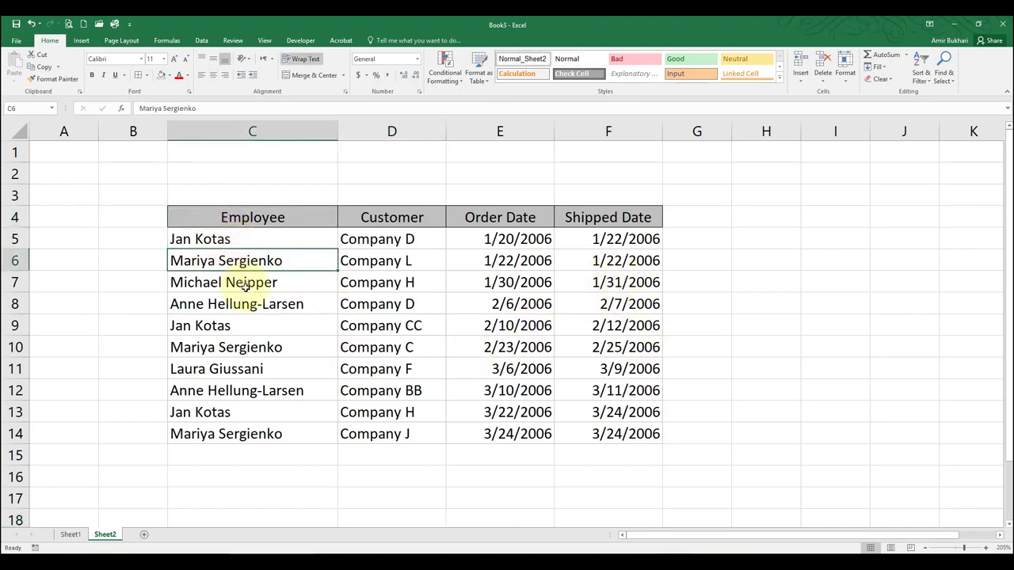
{"action": "left_click", "coordinate": [249, 220]}
{"action": "left_click", "coordinate": [236, 283]}
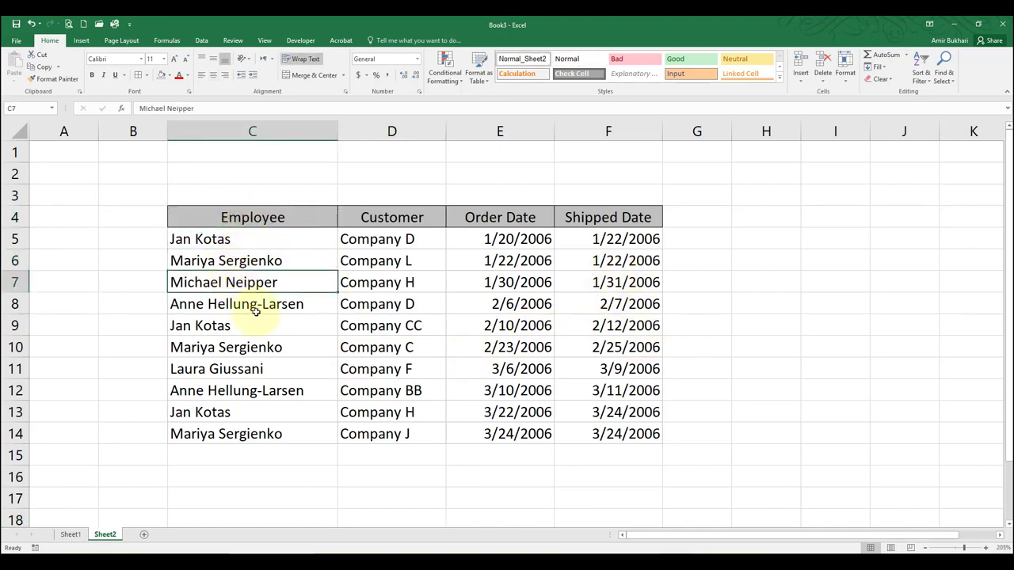
{"action": "left_click", "coordinate": [358, 309]}
{"action": "left_click", "coordinate": [496, 346]}
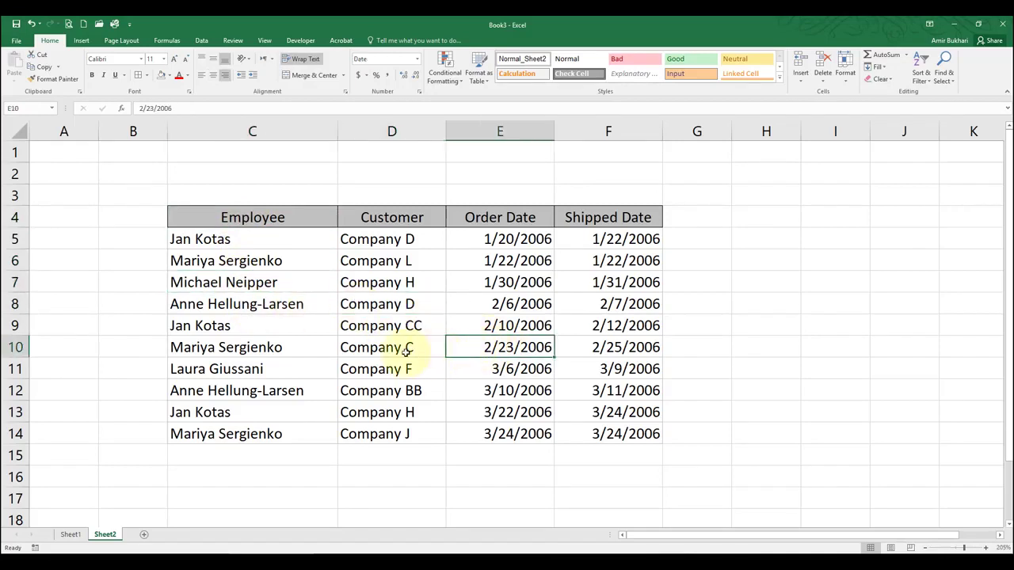
{"action": "left_click", "coordinate": [403, 350]}
{"action": "left_click", "coordinate": [386, 325]}
{"action": "left_click", "coordinate": [378, 304]}
{"action": "left_click", "coordinate": [287, 304]}
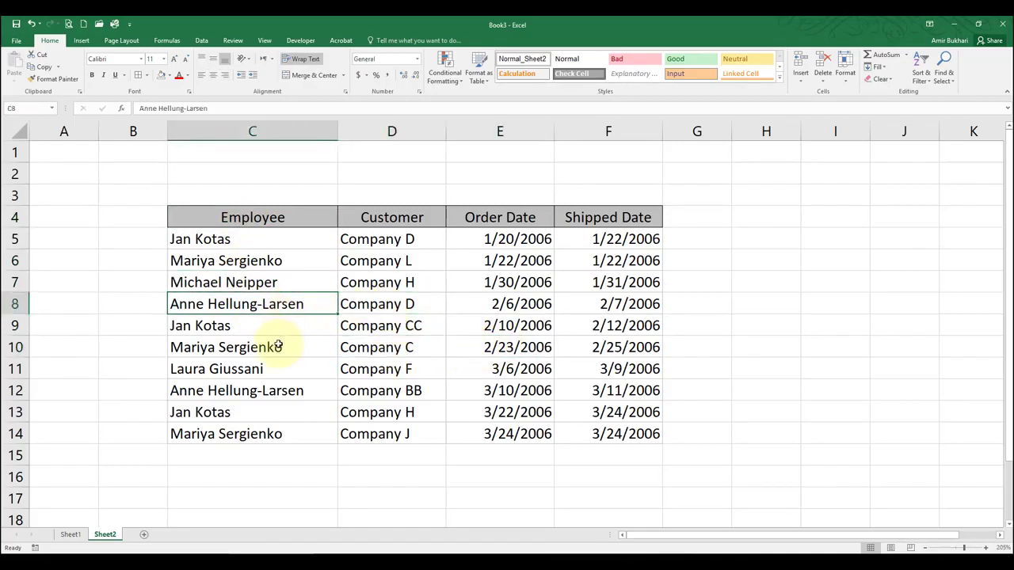
{"action": "left_click", "coordinate": [279, 346]}
Turn on column filtering for the order table, starting from customer cell D10.
{"action": "left_click", "coordinate": [373, 348]}
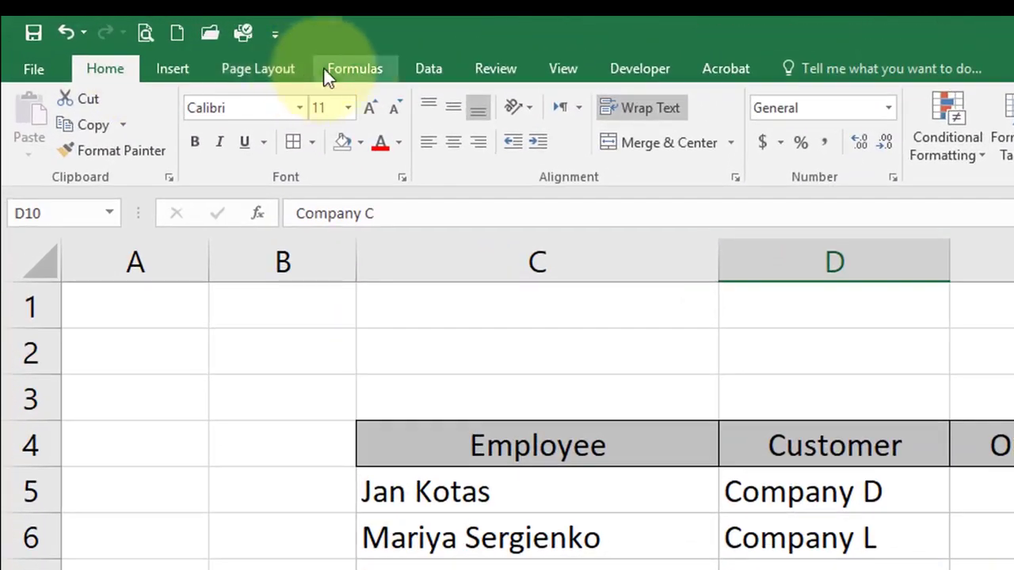
{"action": "left_click", "coordinate": [425, 72]}
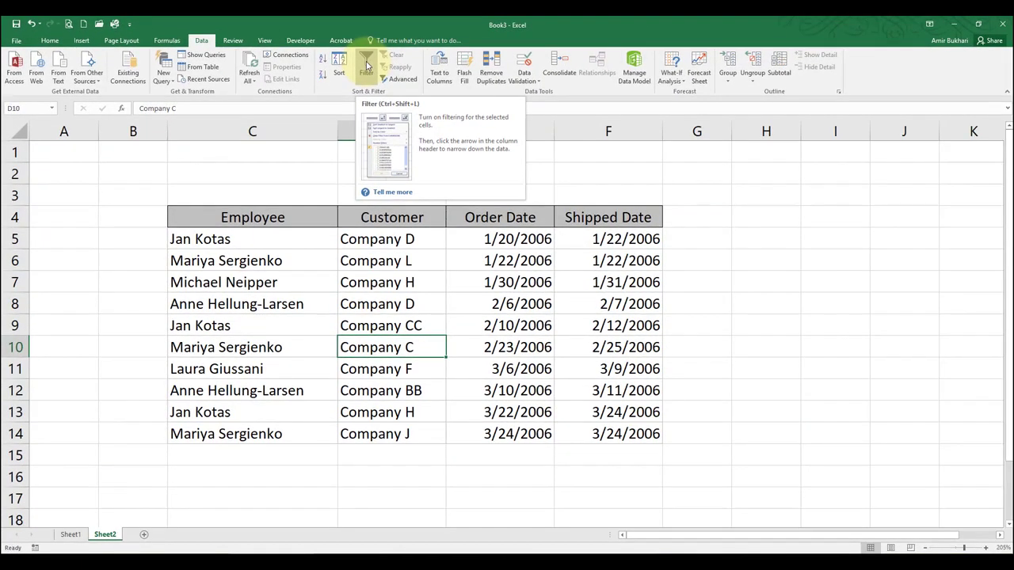
{"action": "left_click", "coordinate": [366, 63]}
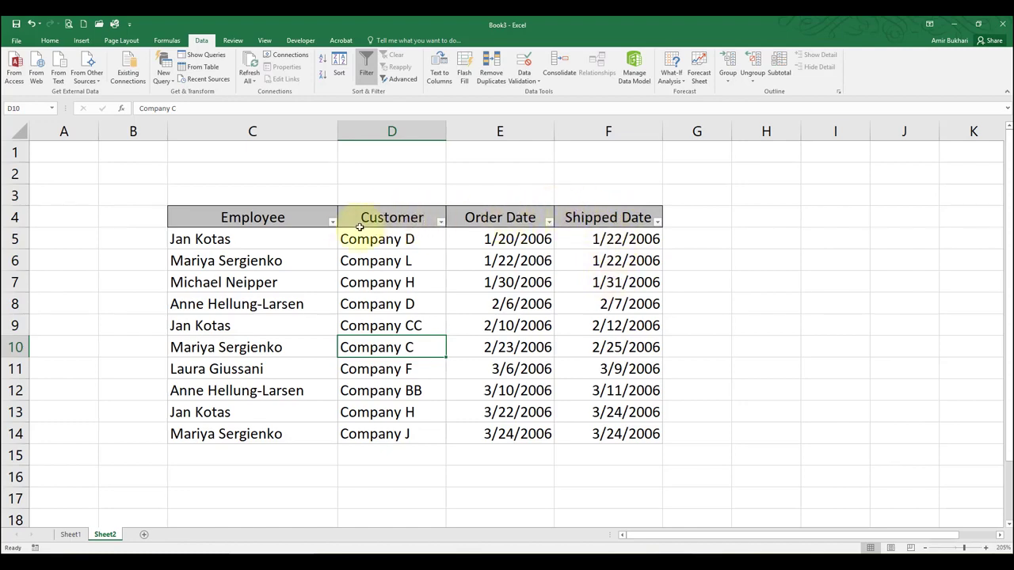
Examine the sort and filter options of the Employee and Customer columns and the employee entries in C5:C14.
{"action": "left_click", "coordinate": [334, 223]}
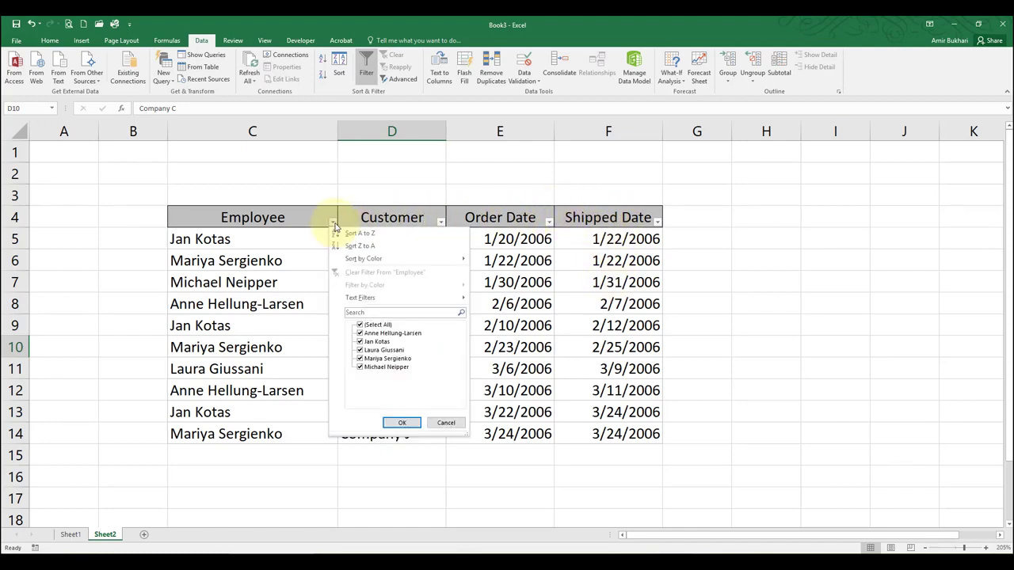
{"action": "left_click", "coordinate": [322, 221]}
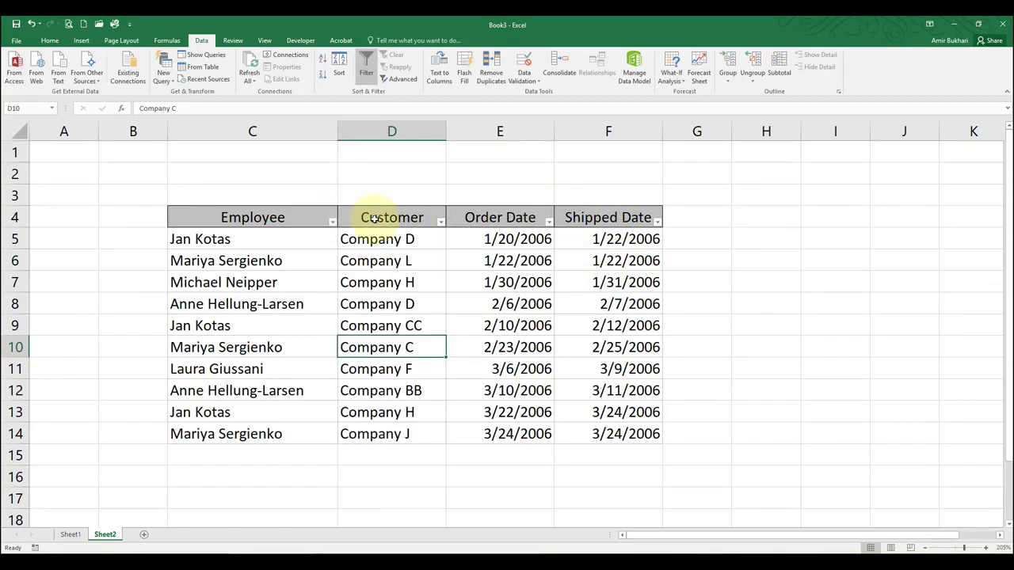
{"action": "left_click", "coordinate": [441, 223]}
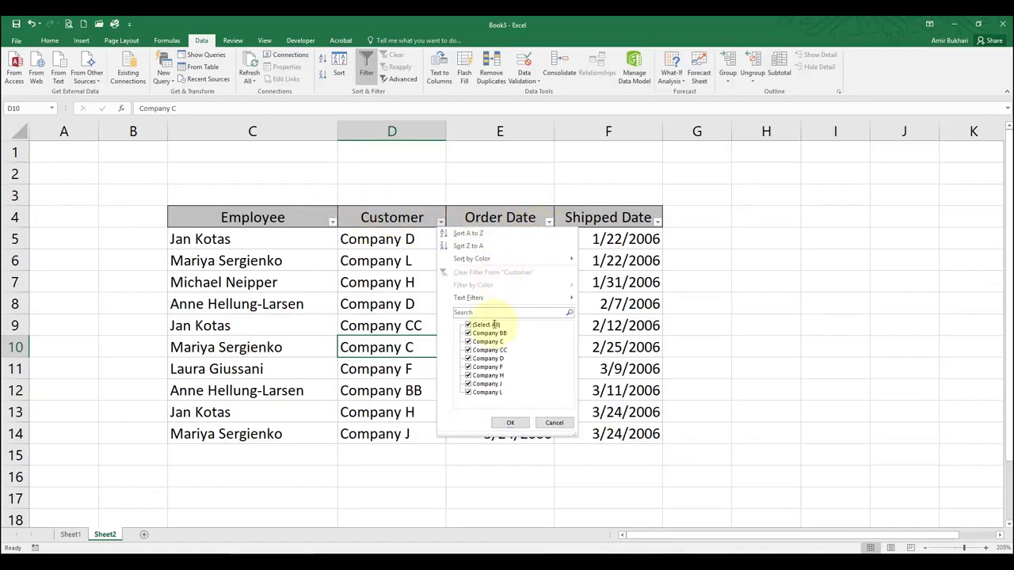
{"action": "left_click", "coordinate": [402, 190]}
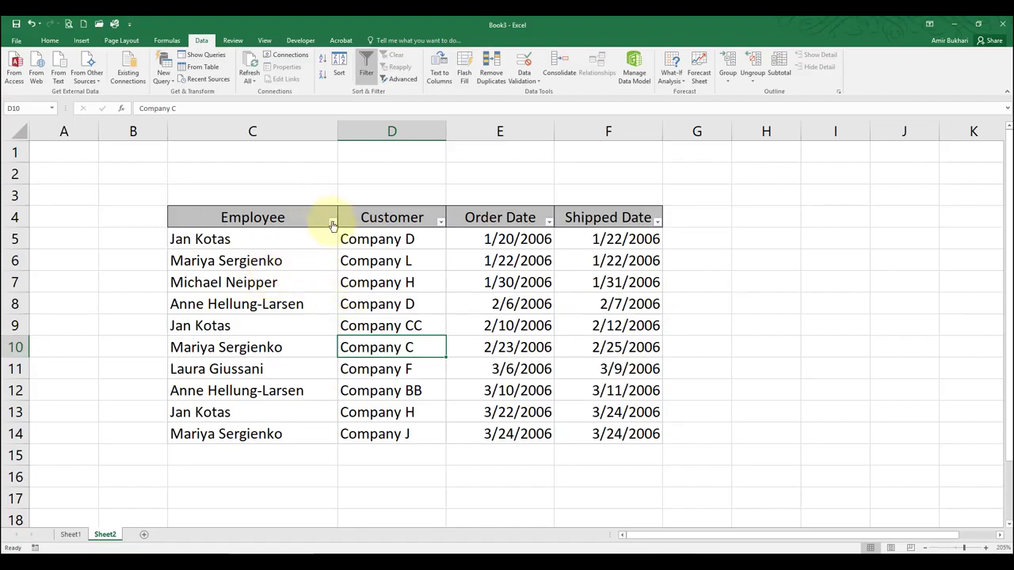
{"action": "left_click", "coordinate": [334, 222]}
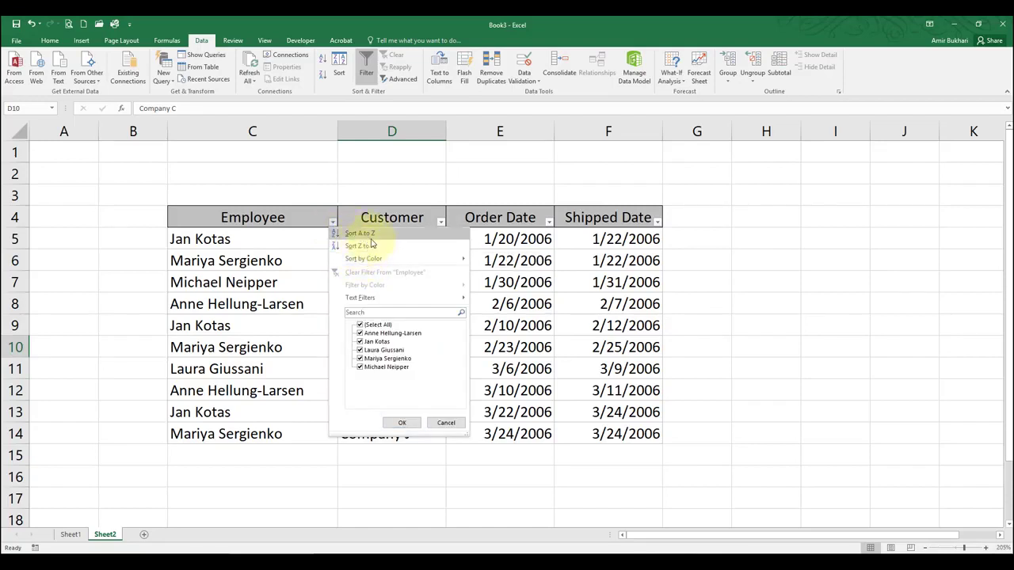
{"action": "mouse_move", "coordinate": [378, 267]}
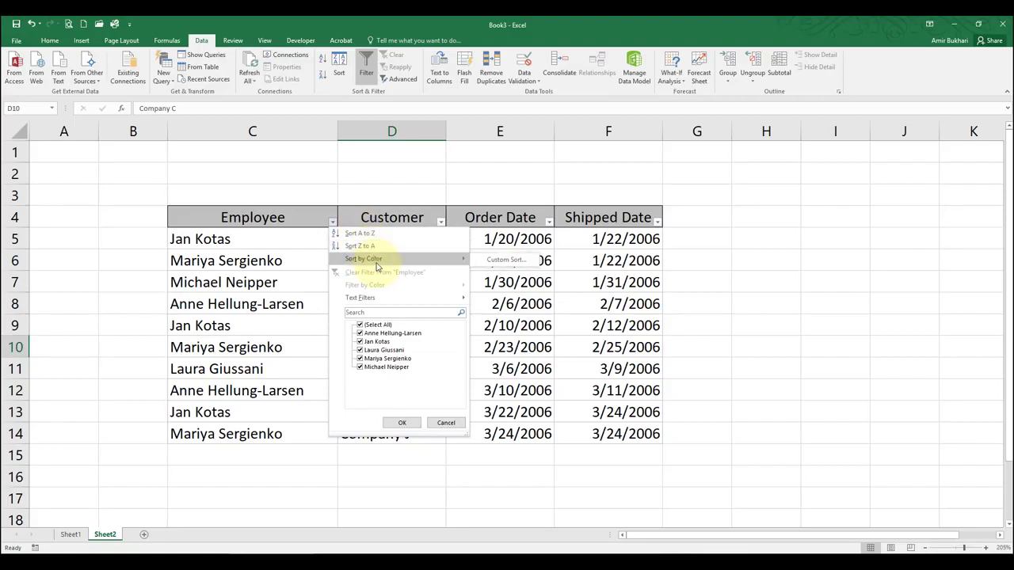
{"action": "mouse_move", "coordinate": [369, 297]}
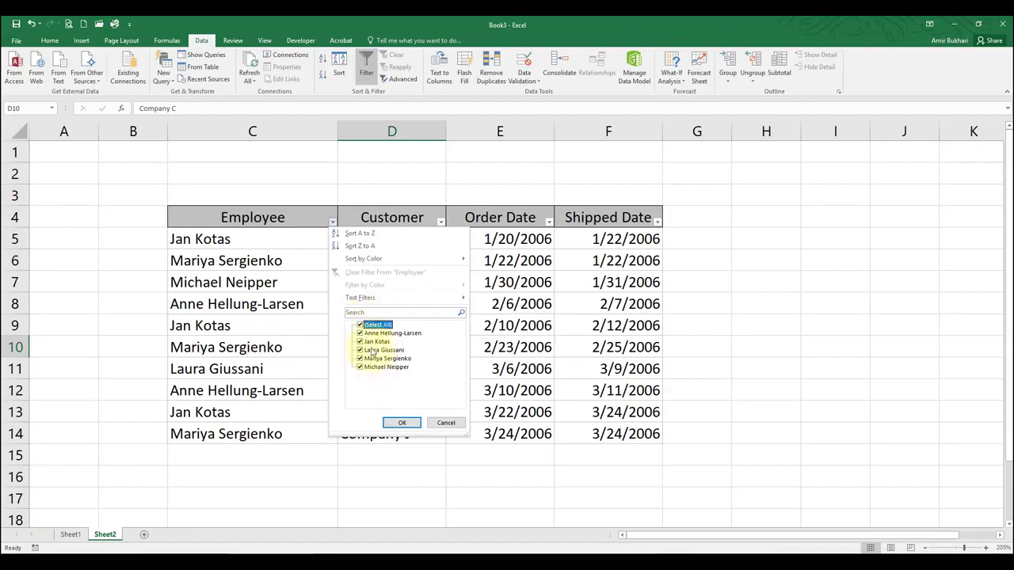
{"action": "left_click", "coordinate": [447, 422]}
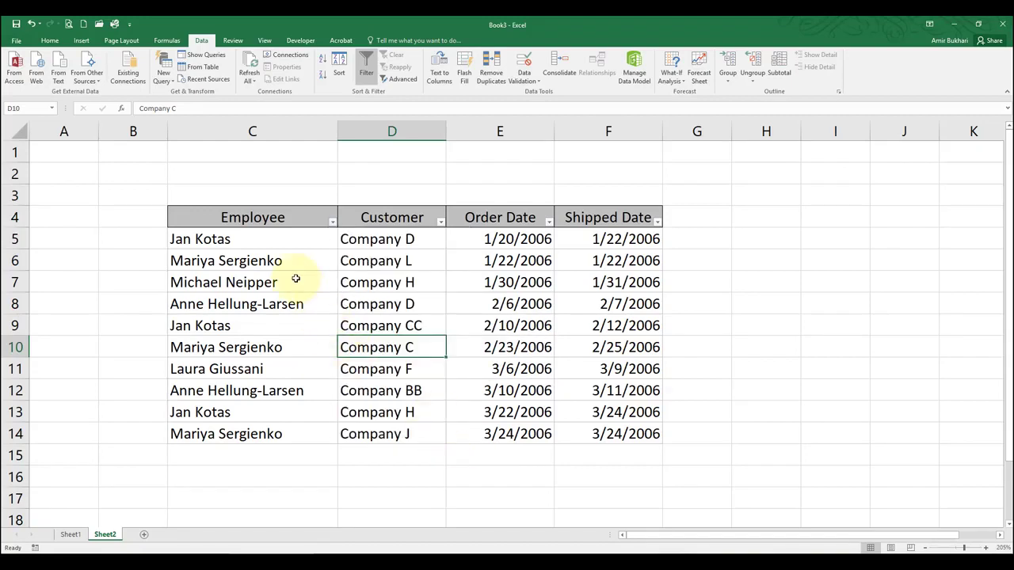
{"action": "left_click_drag", "start_coordinate": [249, 240], "coordinate": [272, 432]}
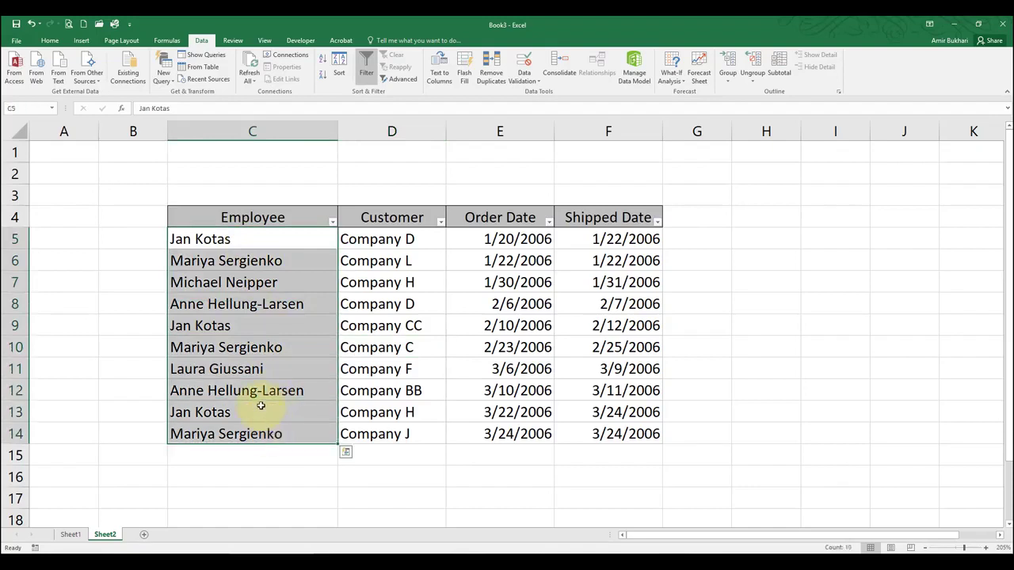
{"action": "left_click", "coordinate": [341, 234]}
Filter the Employee column to show only the first employee in the filter list.
{"action": "left_click", "coordinate": [333, 224]}
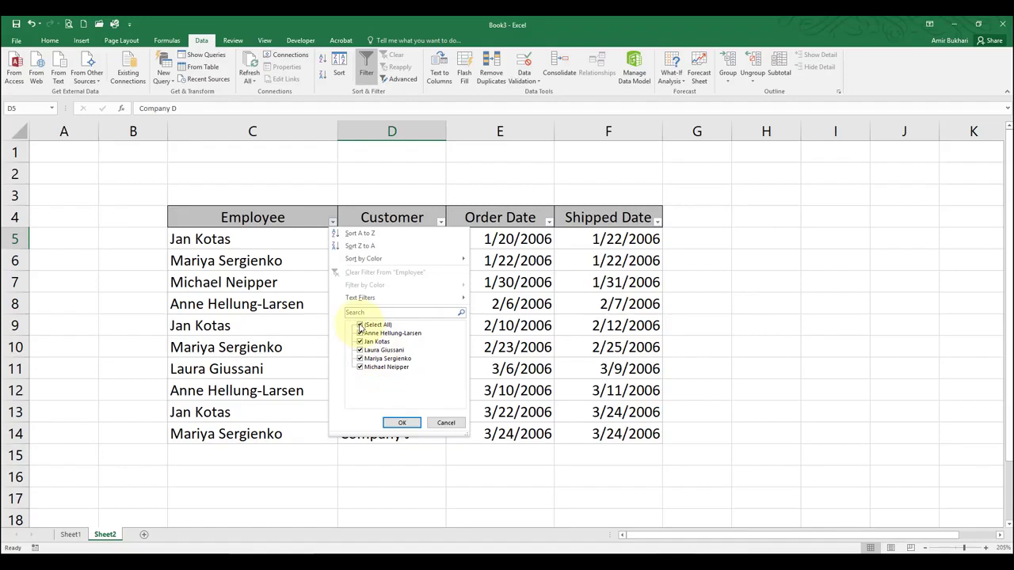
{"action": "left_click", "coordinate": [360, 326]}
{"action": "left_click", "coordinate": [360, 334]}
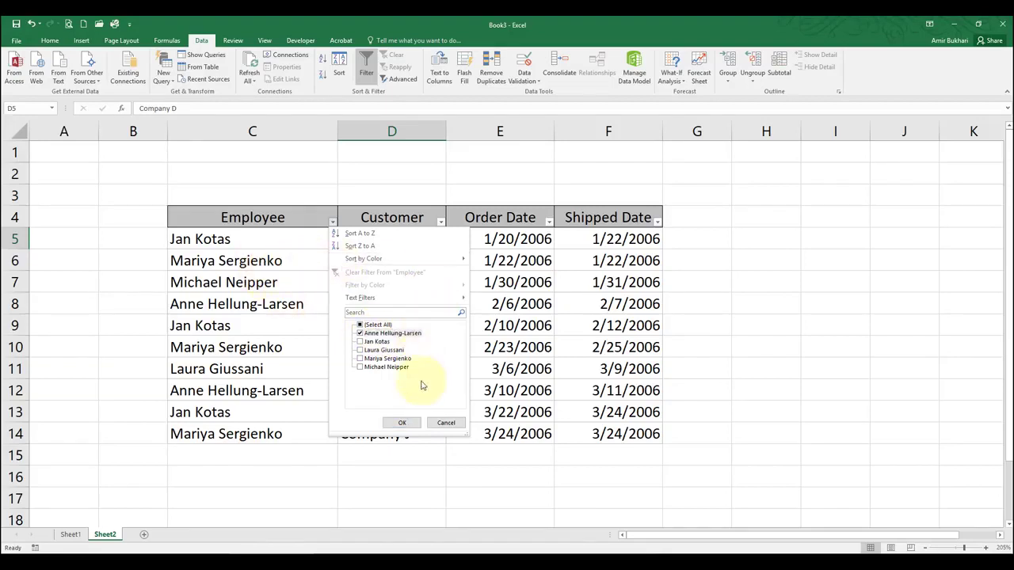
{"action": "left_click", "coordinate": [404, 424]}
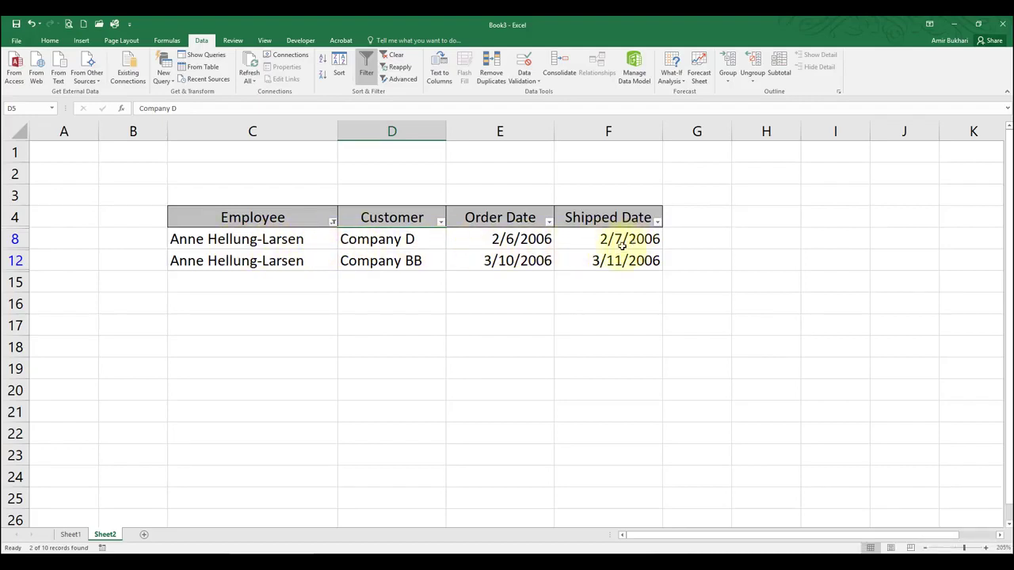
Change the Employee filter to show only the second listed employee in place of the first.
{"action": "left_click", "coordinate": [333, 222]}
{"action": "left_click", "coordinate": [360, 333]}
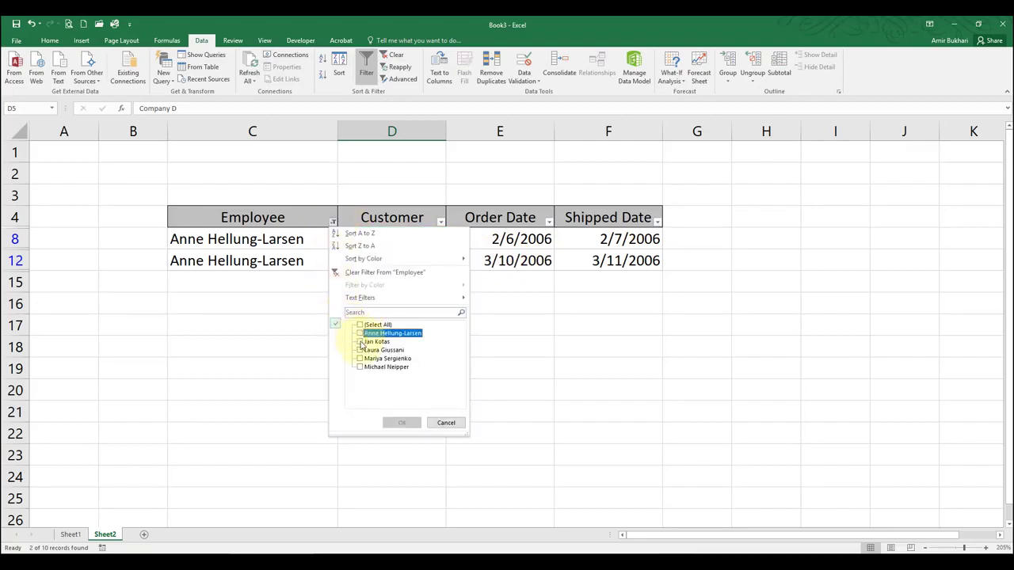
{"action": "left_click", "coordinate": [360, 341]}
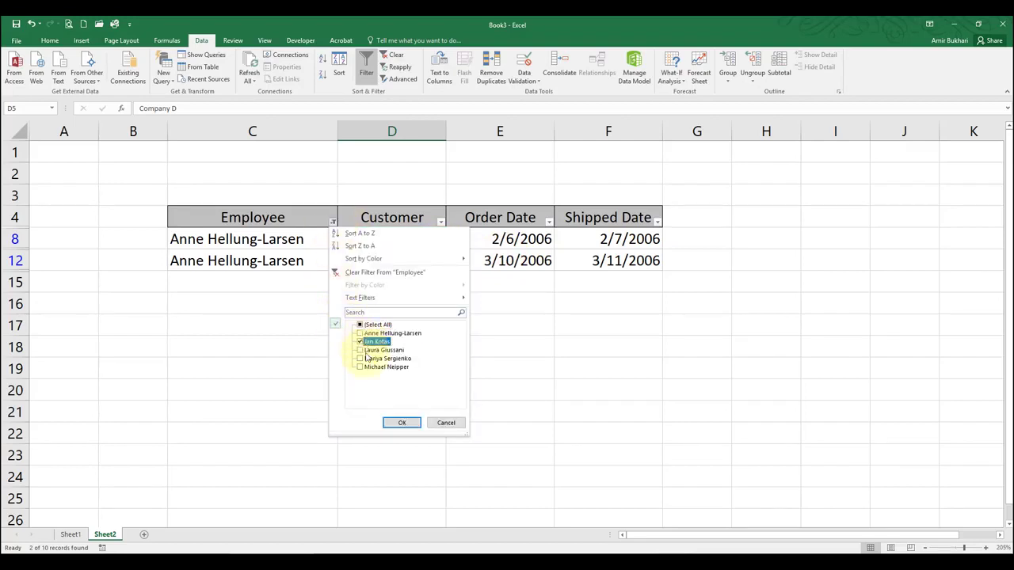
{"action": "left_click", "coordinate": [403, 423]}
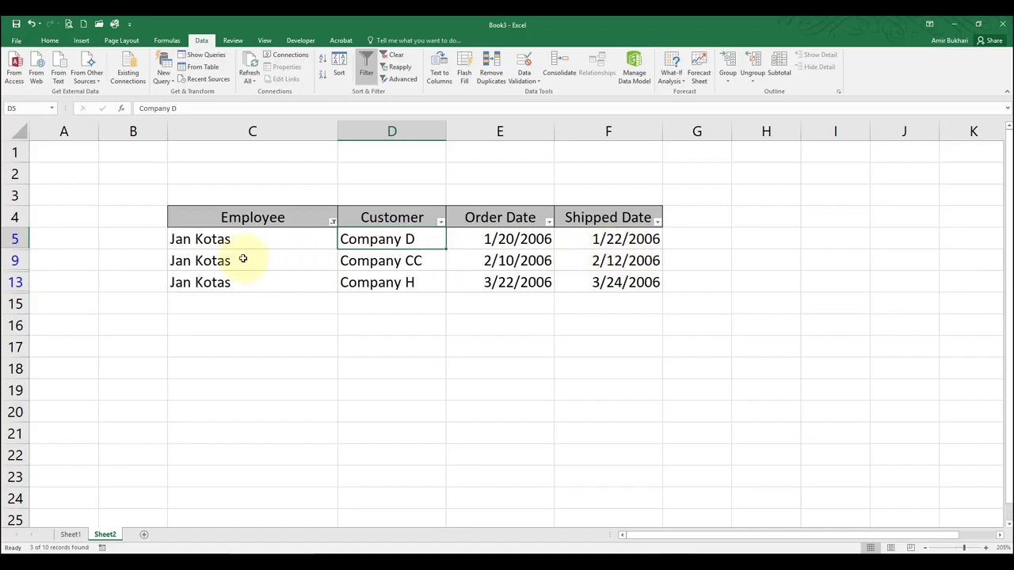
Add the first listed employee to the Employee filter alongside the second one.
{"action": "left_click", "coordinate": [334, 224]}
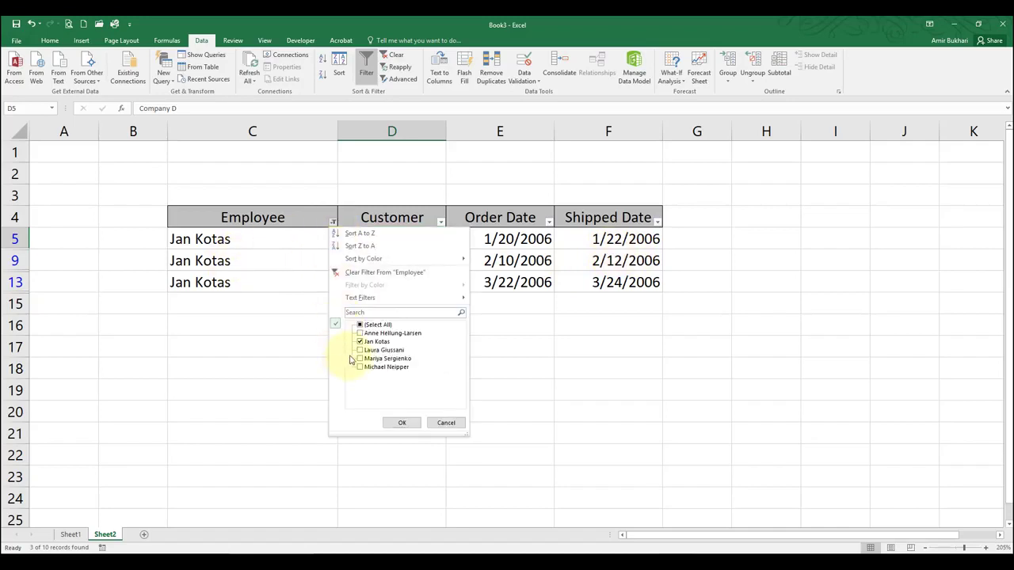
{"action": "left_click", "coordinate": [361, 333]}
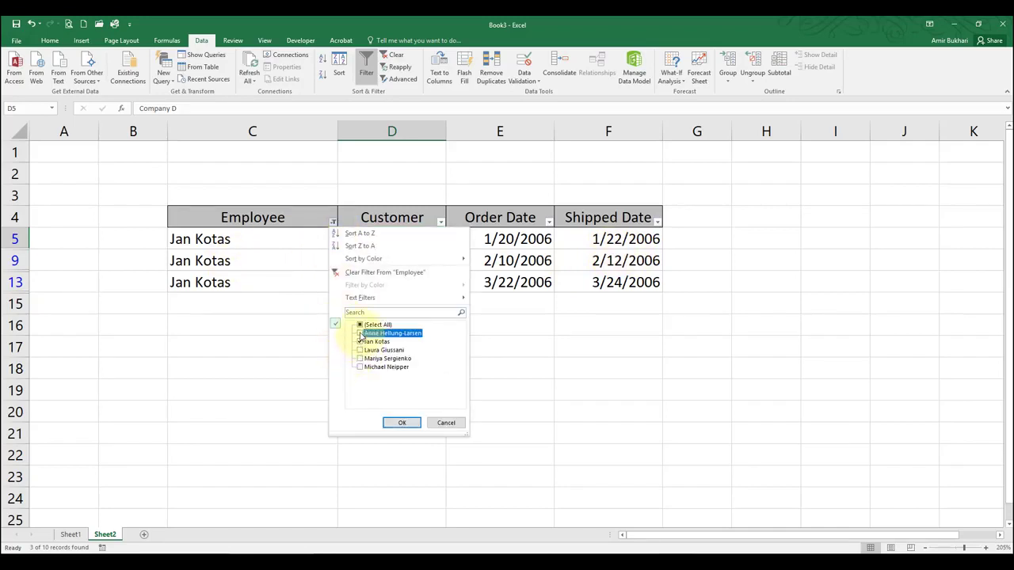
{"action": "left_click", "coordinate": [402, 422]}
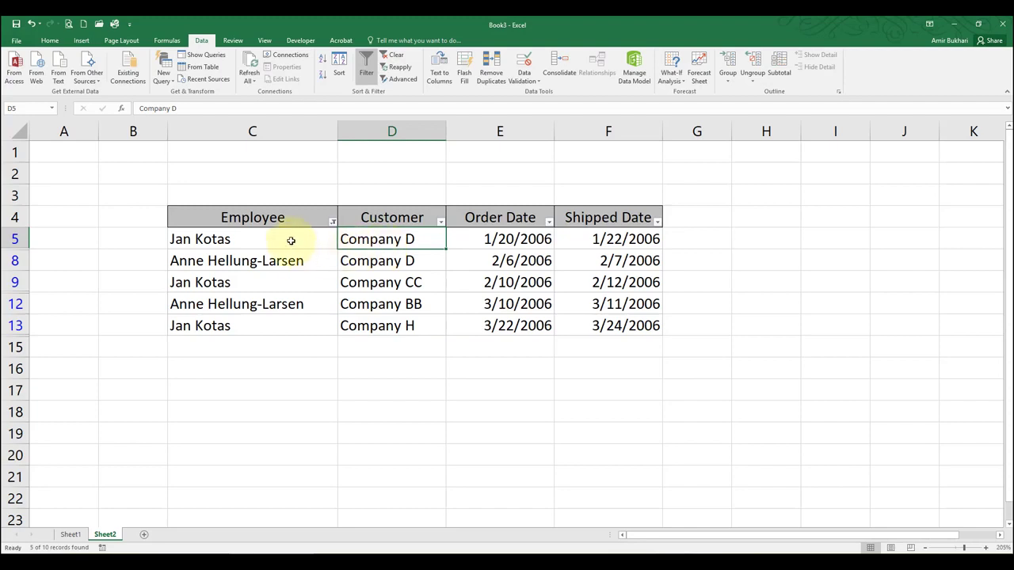
Replace the second listed employee with the fourth in the Employee filter, keeping the first one selected.
{"action": "left_click", "coordinate": [333, 223]}
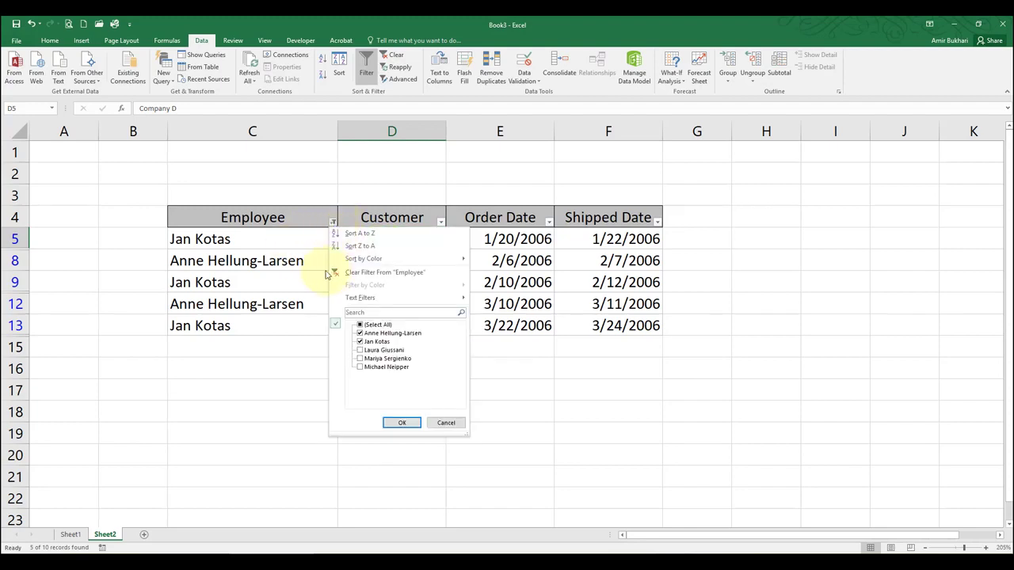
{"action": "left_click", "coordinate": [361, 342]}
{"action": "left_click", "coordinate": [361, 359]}
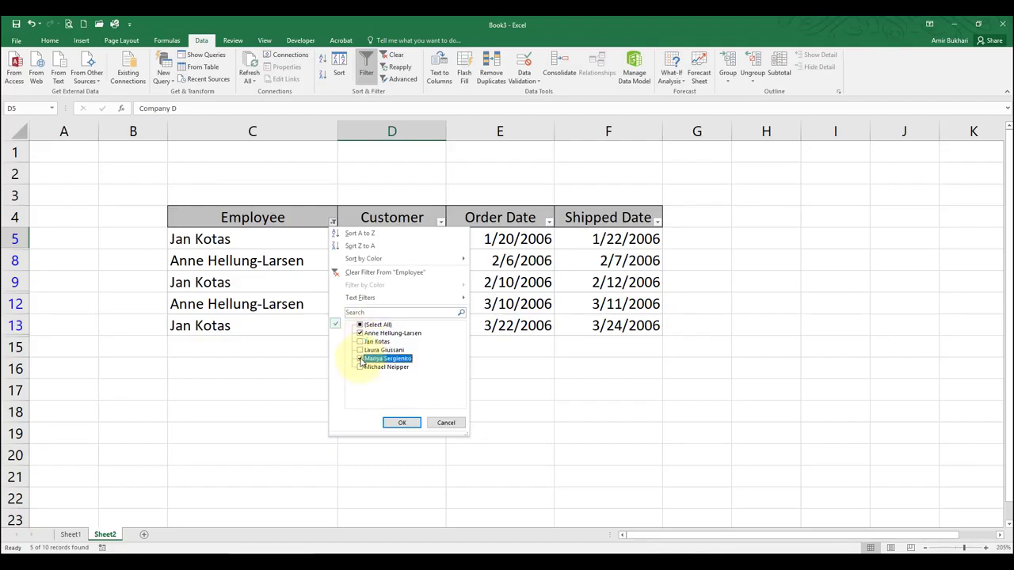
{"action": "left_click", "coordinate": [402, 422]}
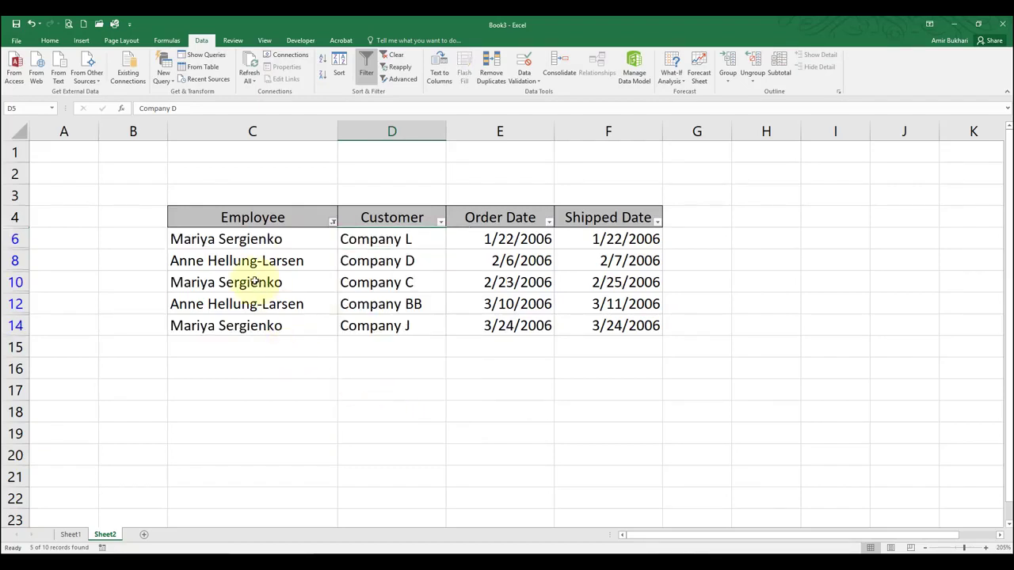
Filter the Customer column to show only Company D.
{"action": "left_click", "coordinate": [441, 223]}
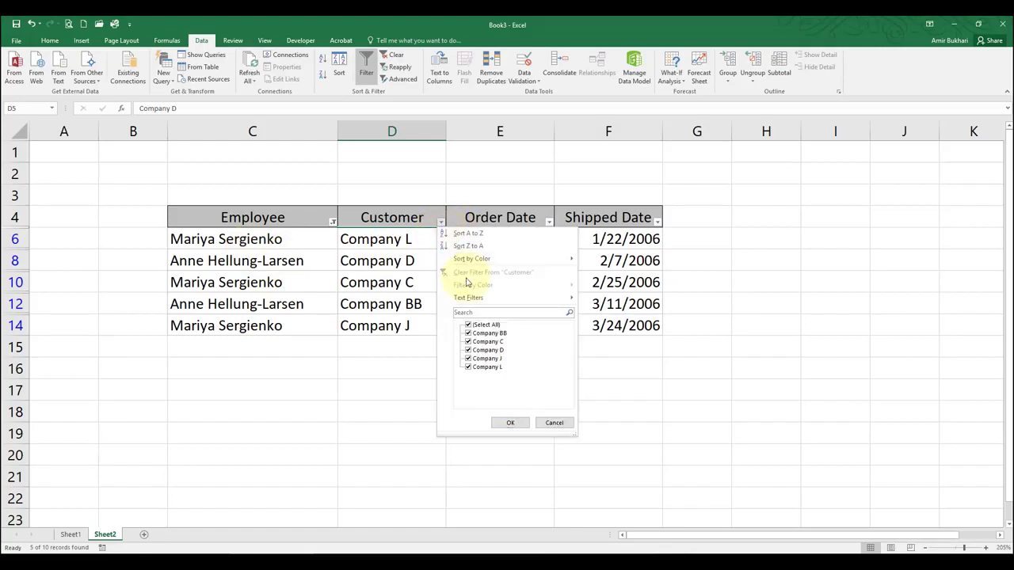
{"action": "left_click", "coordinate": [468, 326]}
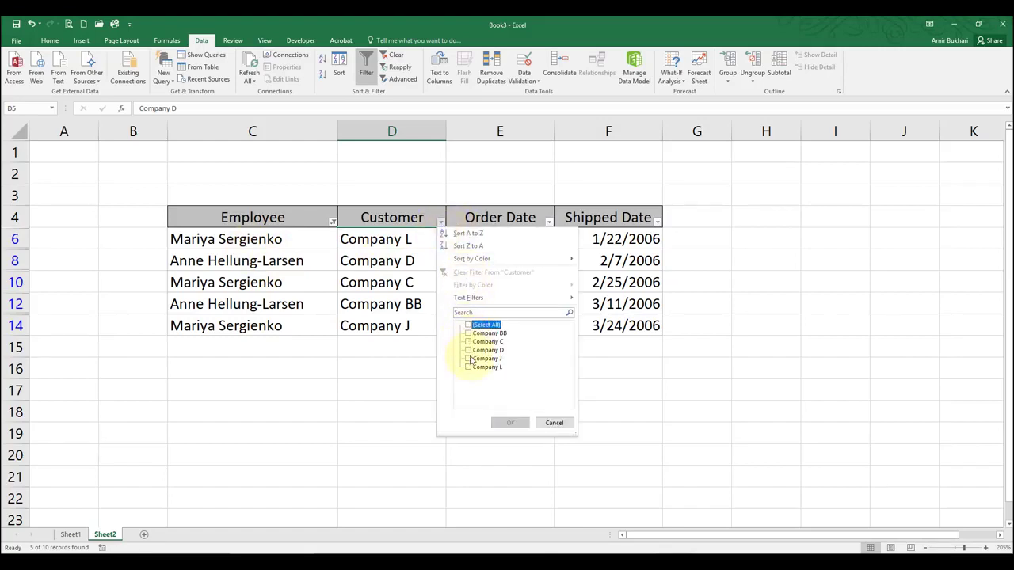
{"action": "left_click", "coordinate": [468, 350]}
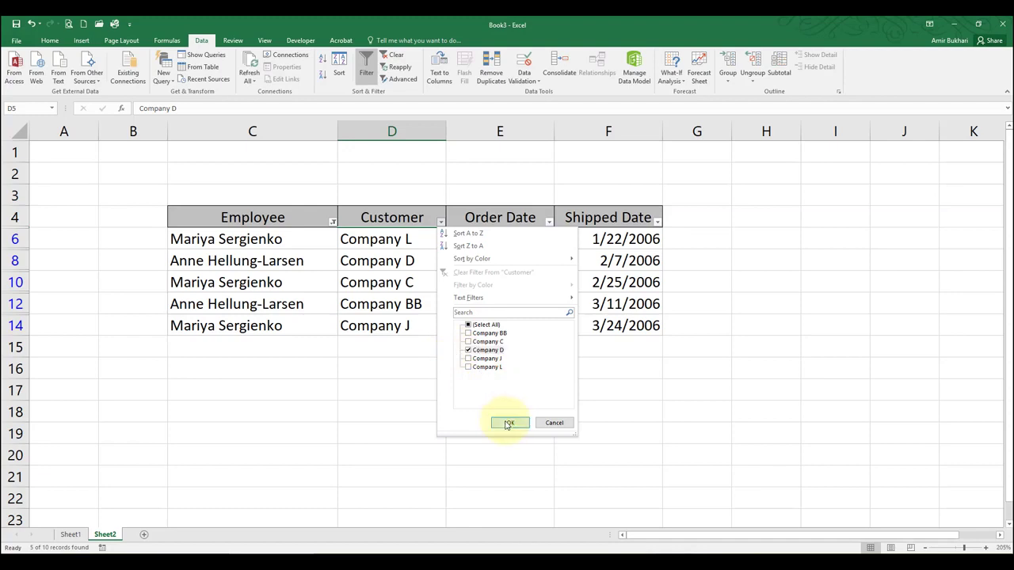
{"action": "left_click", "coordinate": [507, 425]}
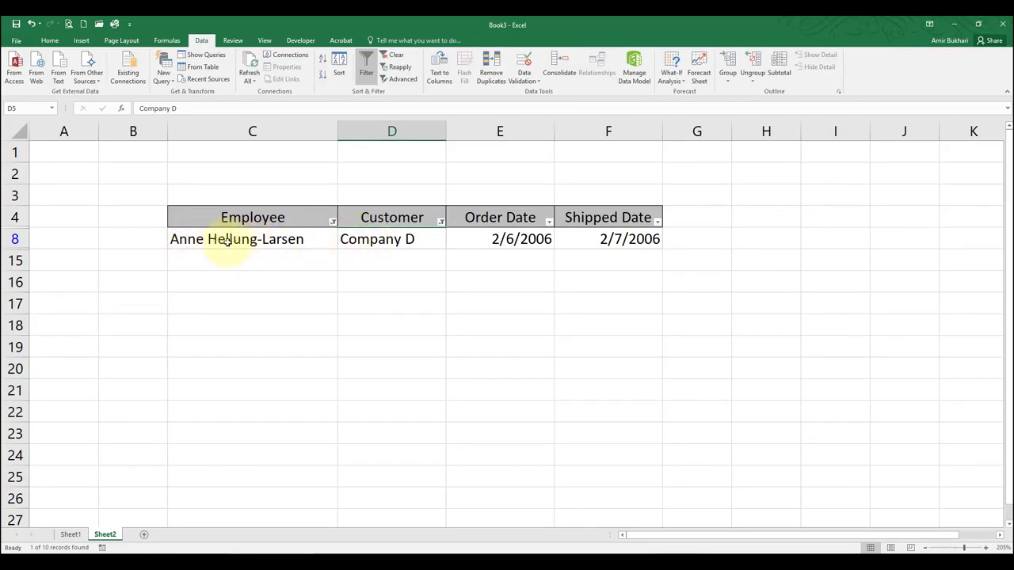
Change the Customer filter to show only Company C in place of Company D.
{"action": "left_click", "coordinate": [441, 224]}
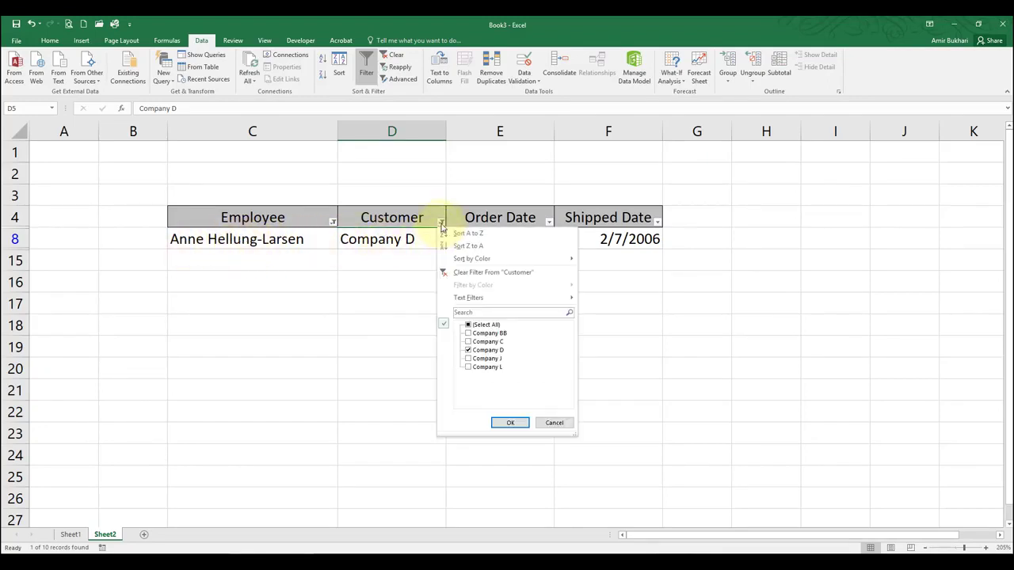
{"action": "left_click", "coordinate": [467, 341]}
{"action": "left_click", "coordinate": [467, 351]}
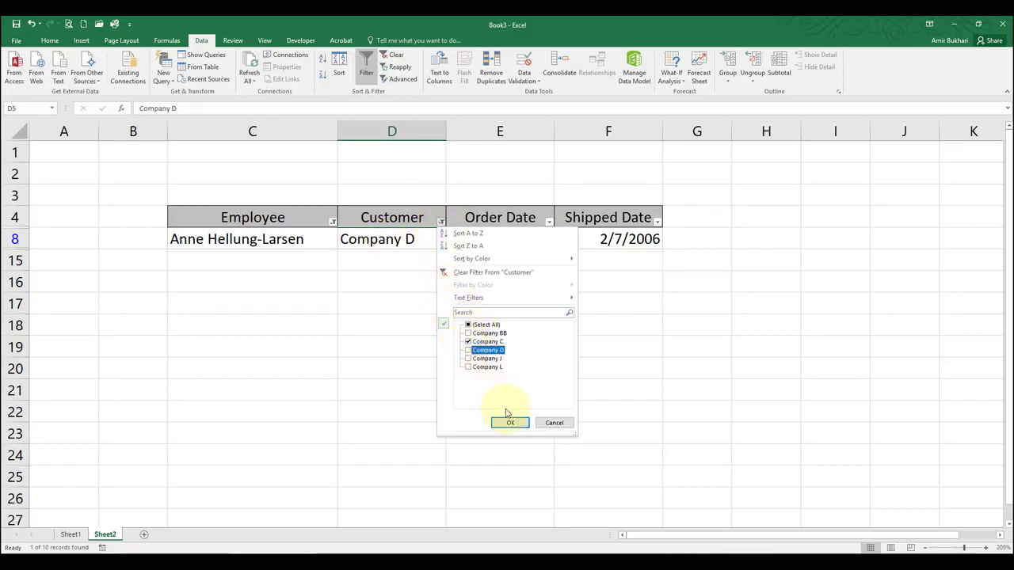
{"action": "left_click", "coordinate": [510, 422]}
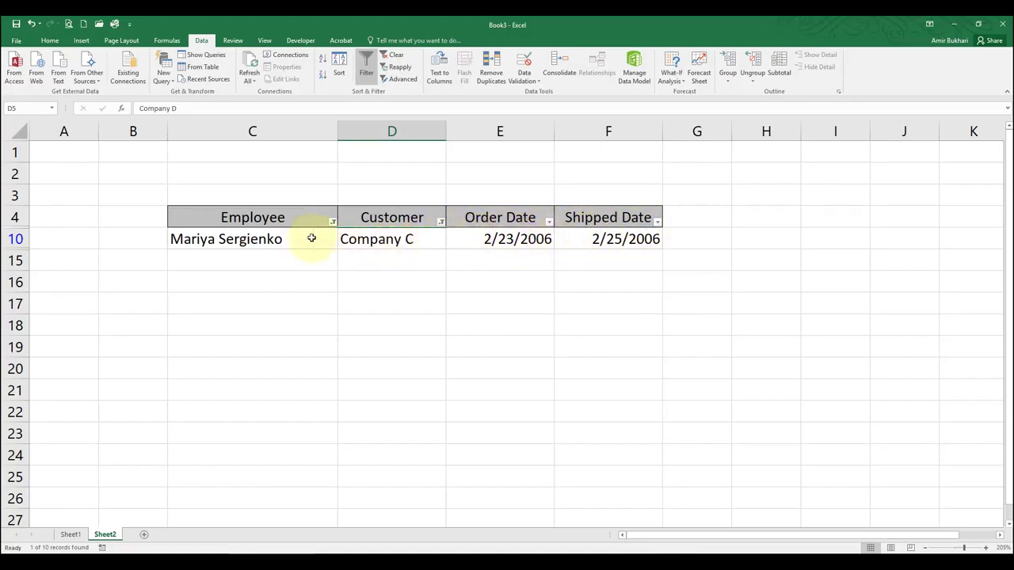
Clear the filters from the Employee and Customer columns and select cell D10.
{"action": "left_click", "coordinate": [334, 222]}
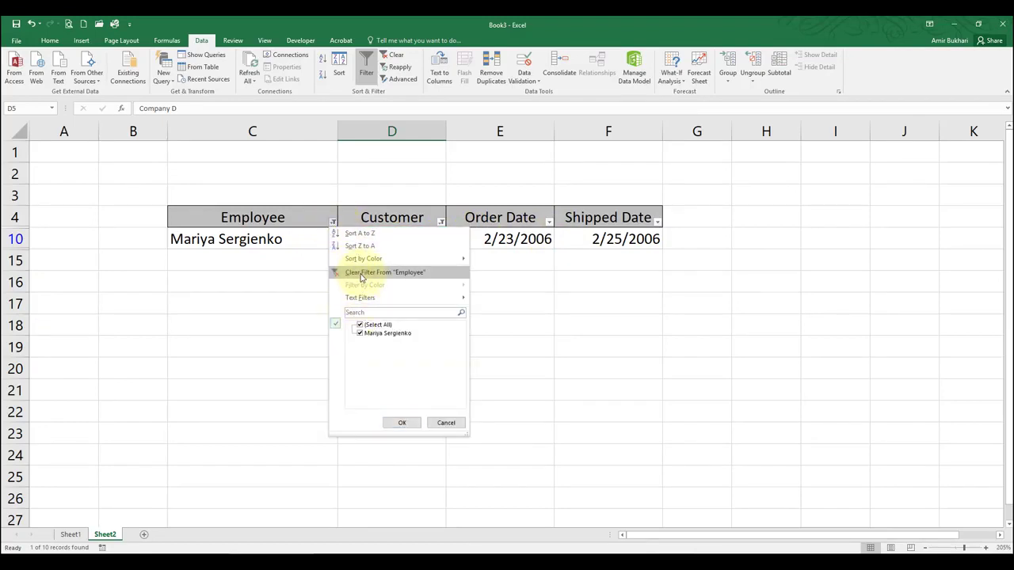
{"action": "left_click", "coordinate": [360, 272]}
{"action": "left_click", "coordinate": [440, 222]}
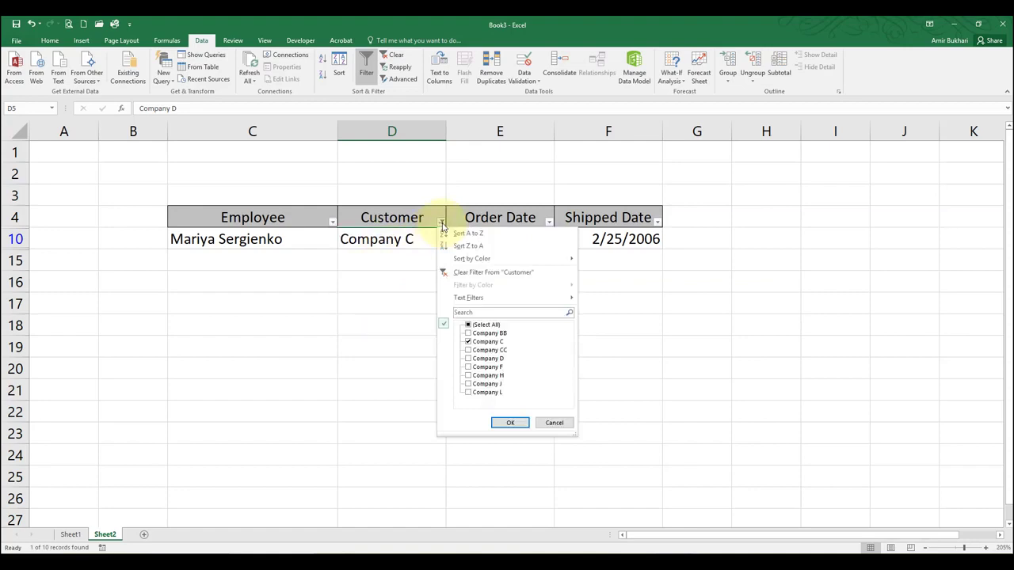
{"action": "left_click", "coordinate": [466, 273]}
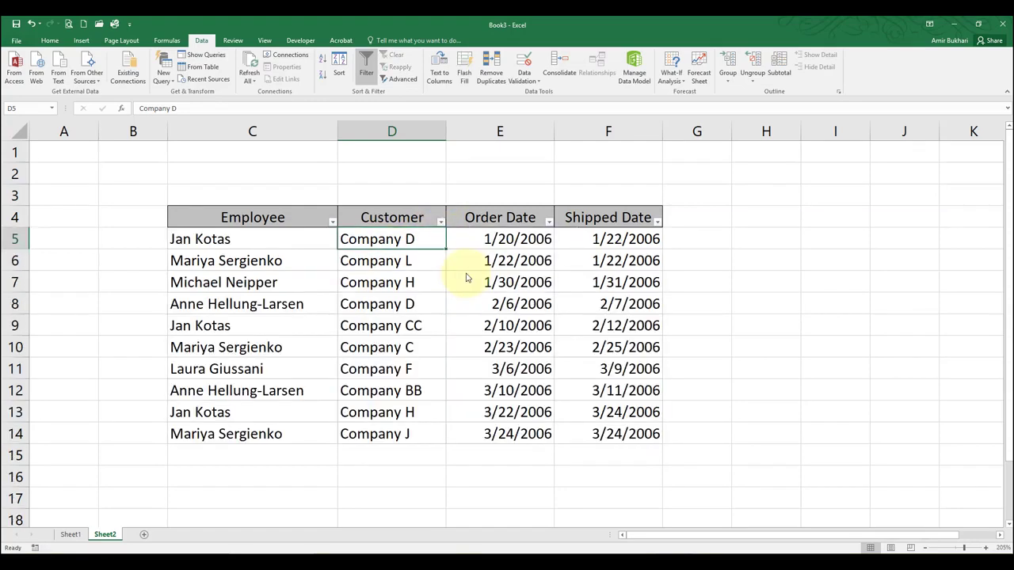
{"action": "left_click", "coordinate": [442, 344]}
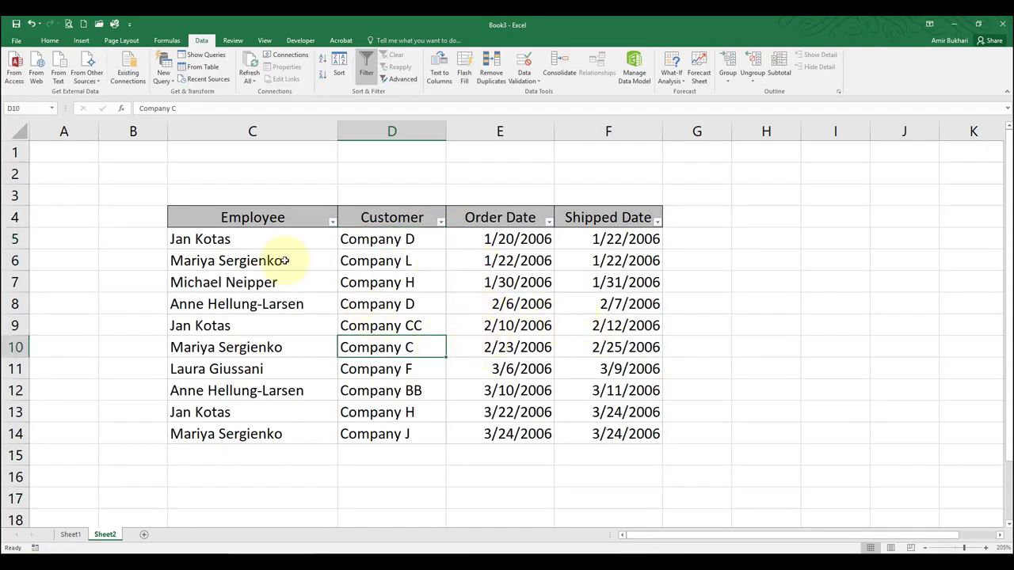
Sort the table by the Employee column from A to Z, and reverse the order to Z to A.
{"action": "left_click", "coordinate": [333, 223]}
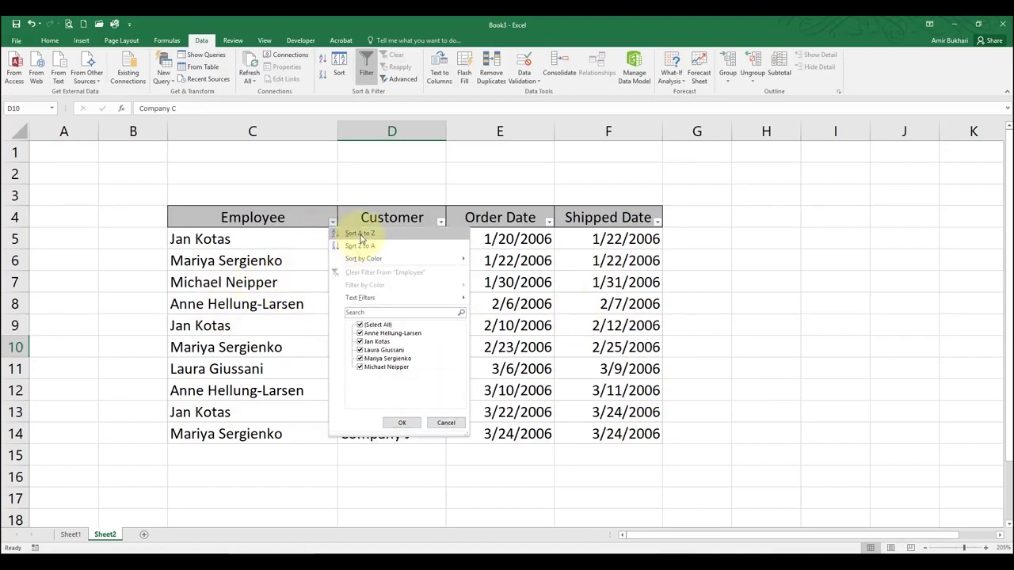
{"action": "left_click", "coordinate": [360, 235]}
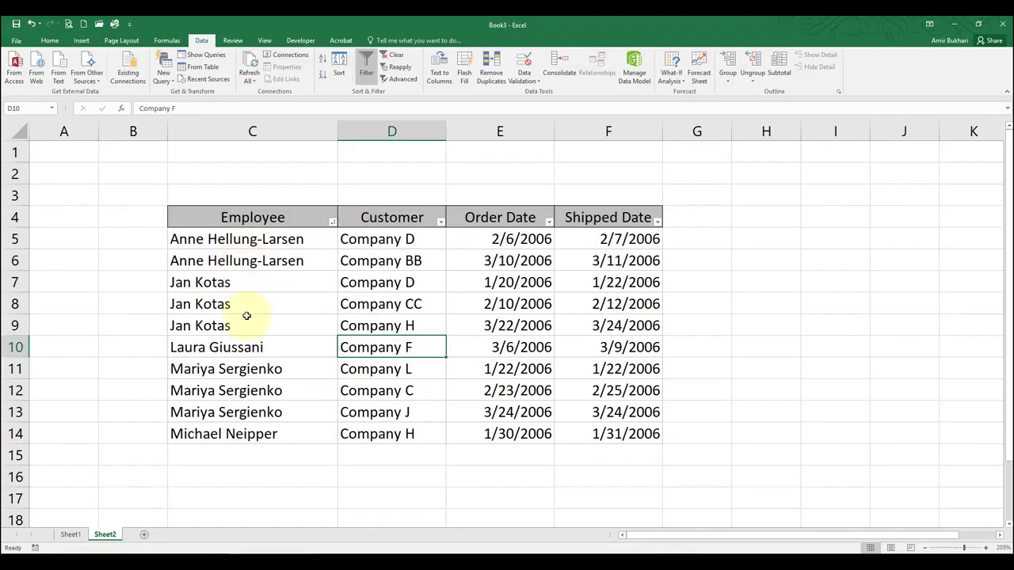
{"action": "left_click", "coordinate": [333, 226]}
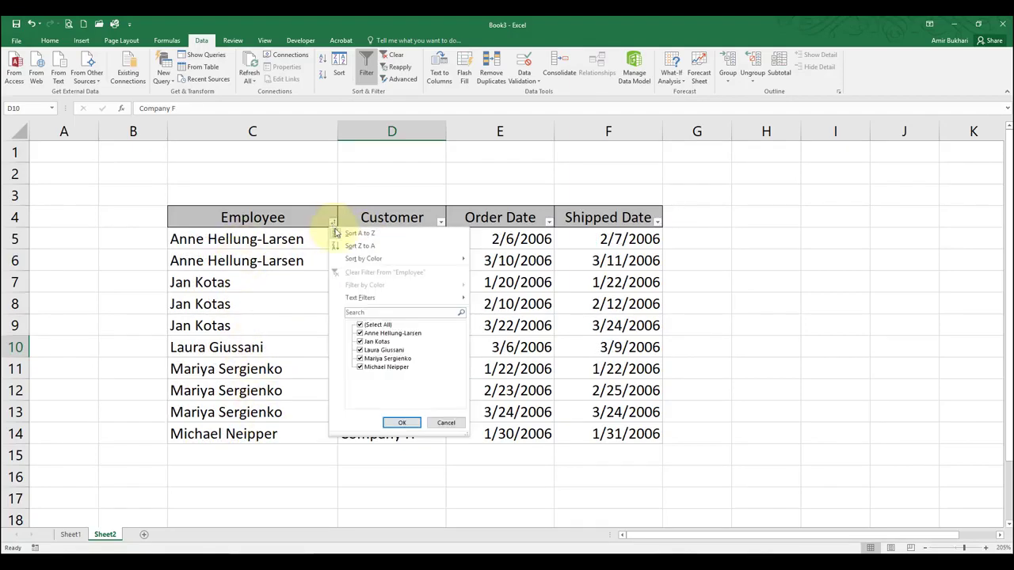
{"action": "left_click", "coordinate": [354, 250]}
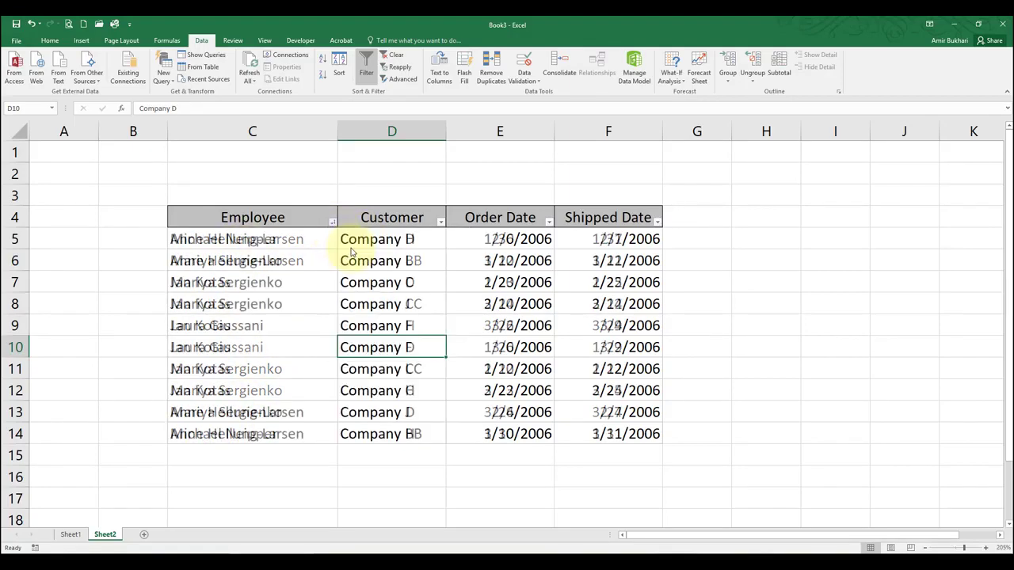
{"action": "left_click", "coordinate": [332, 225]}
{"action": "mouse_move", "coordinate": [365, 260]}
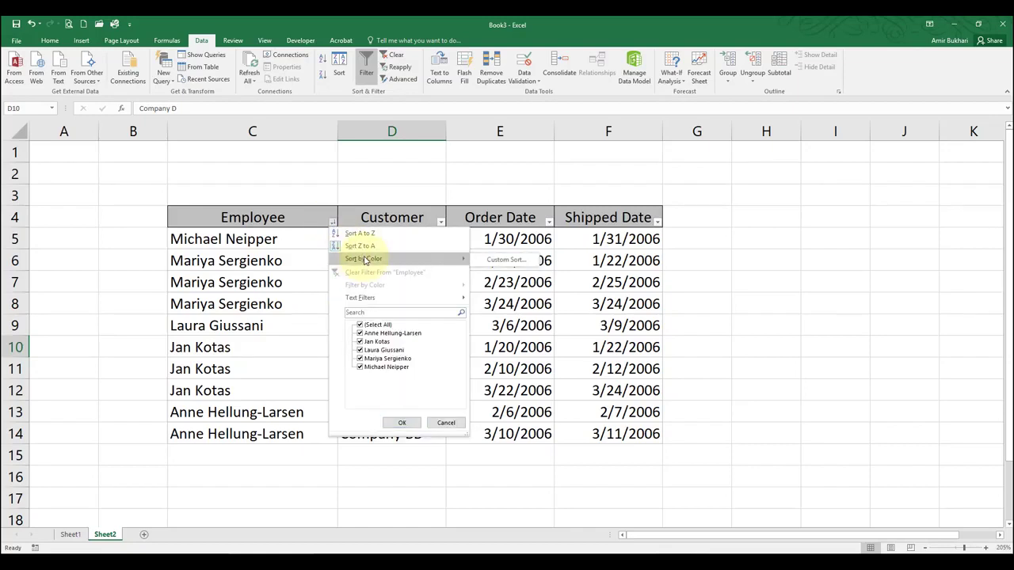
{"action": "left_click", "coordinate": [240, 292]}
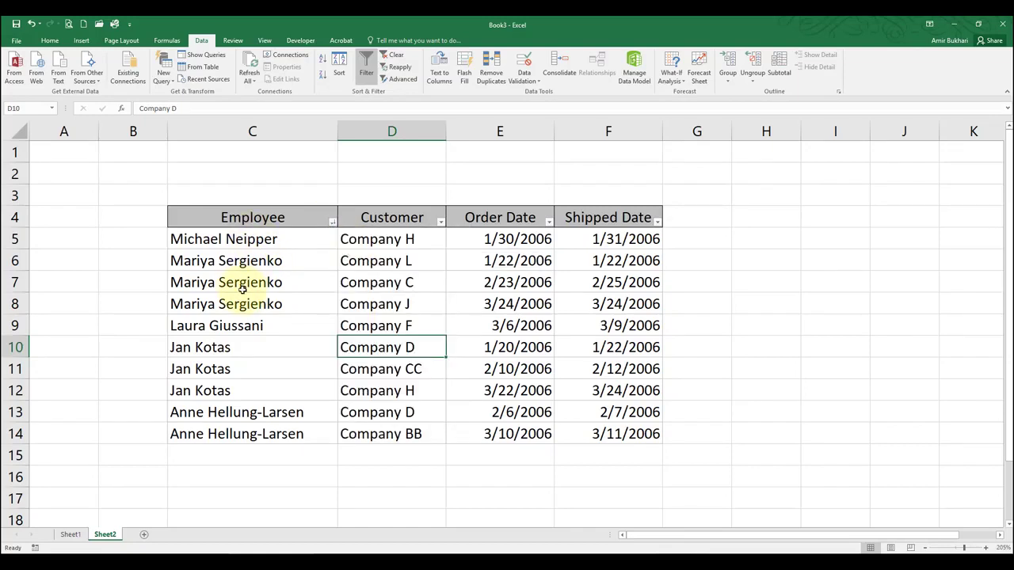
Apply an Equals text filter to the Employee column using the full name of the employee in row 10, and clear that filter.
{"action": "left_click", "coordinate": [333, 225]}
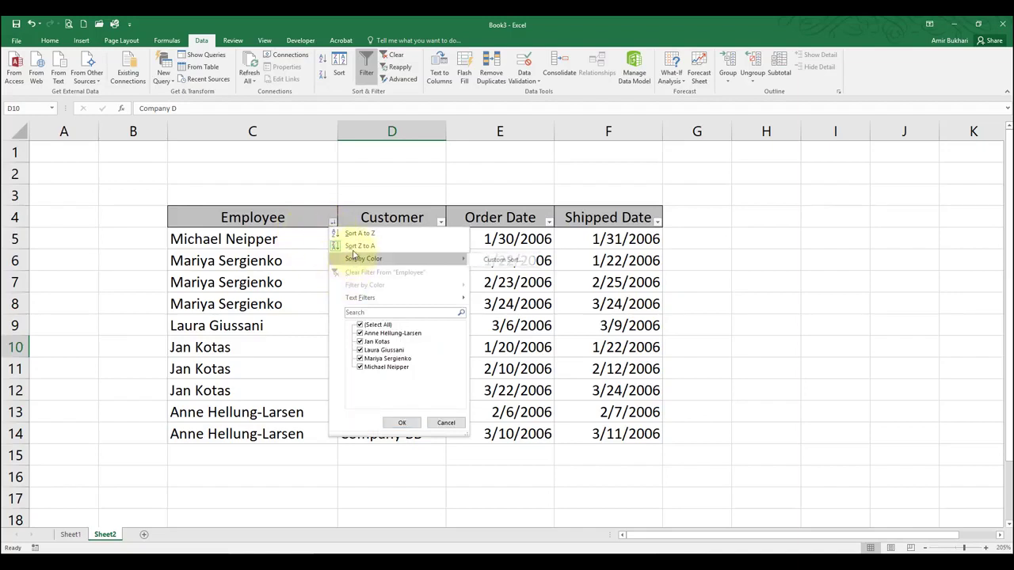
{"action": "mouse_move", "coordinate": [360, 299]}
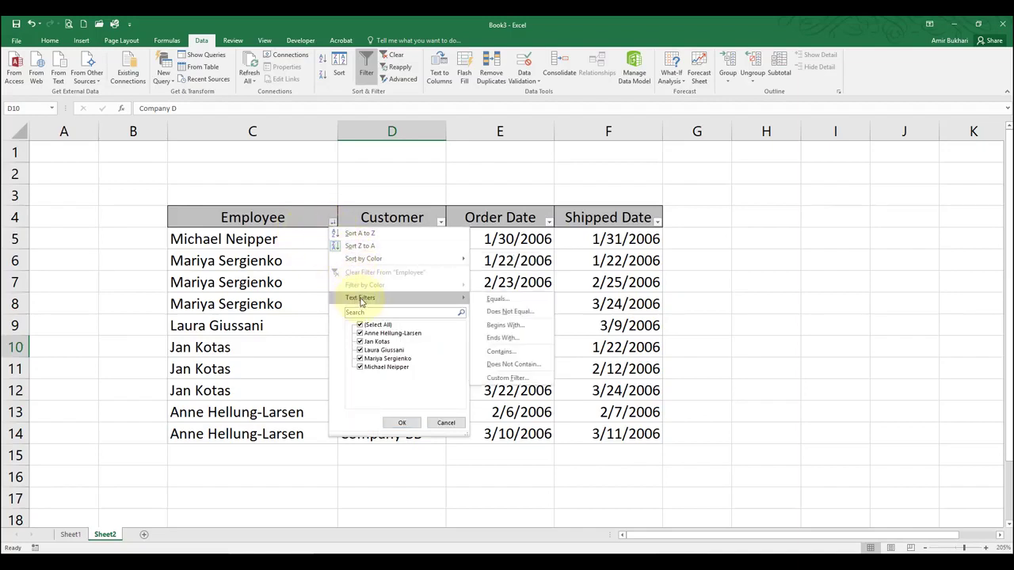
{"action": "left_click", "coordinate": [497, 301]}
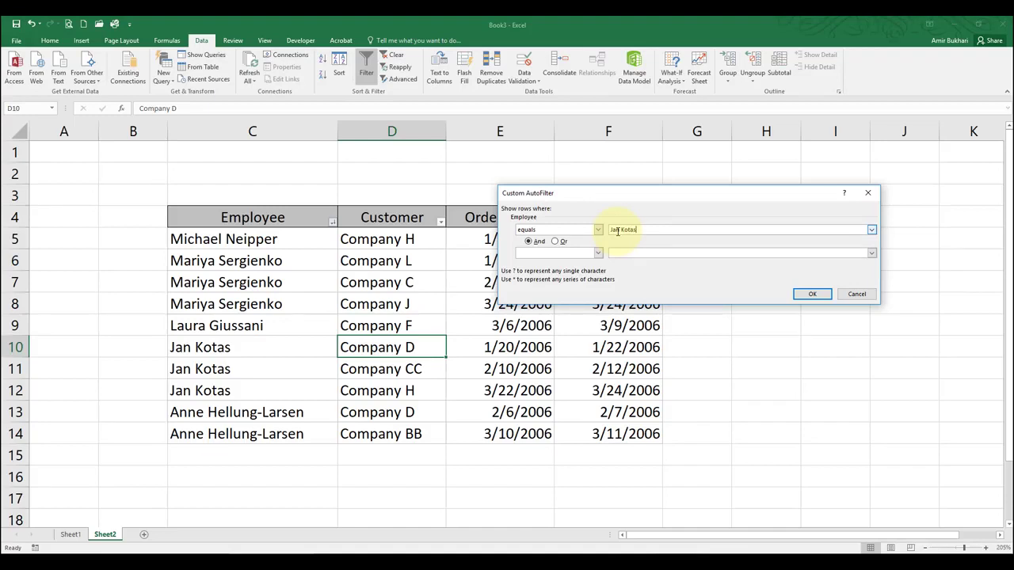
{"action": "left_click", "coordinate": [802, 296]}
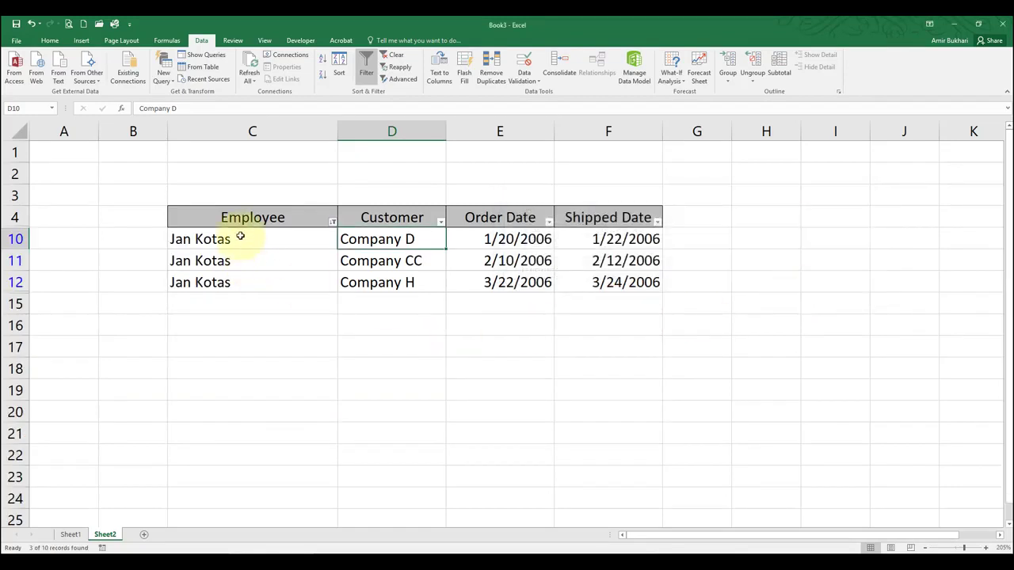
{"action": "left_click", "coordinate": [333, 222]}
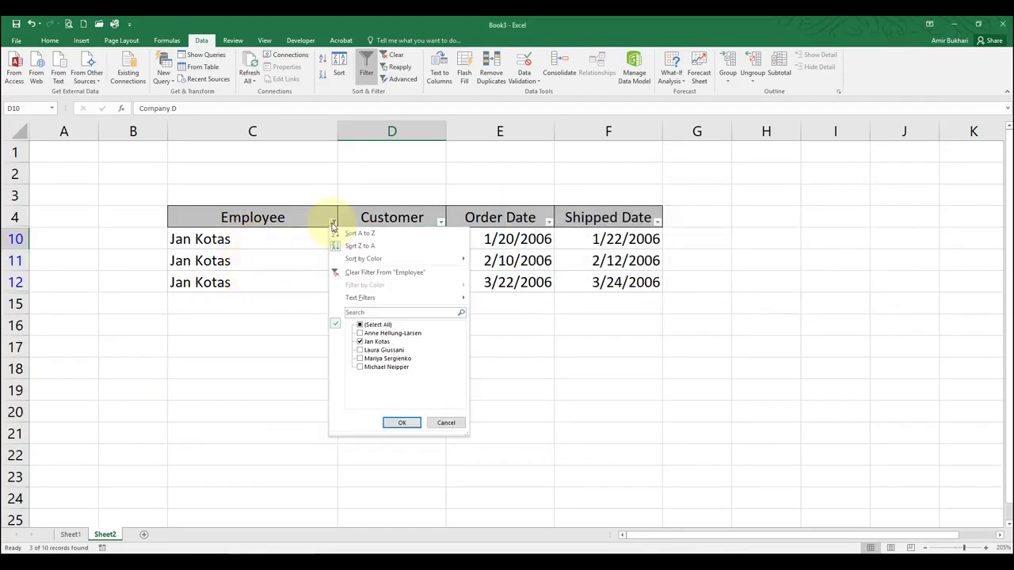
{"action": "left_click", "coordinate": [445, 422]}
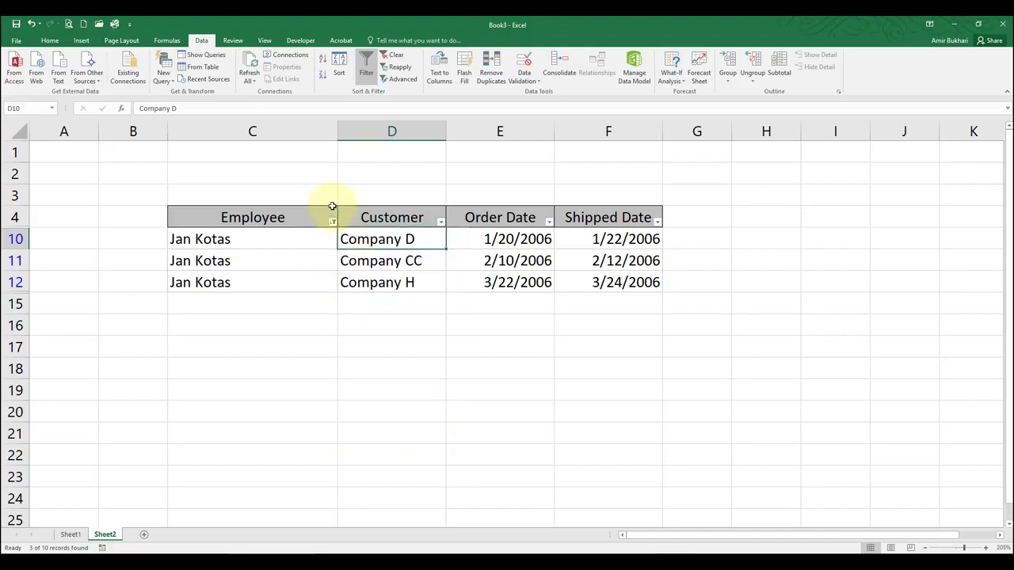
{"action": "left_click", "coordinate": [334, 225]}
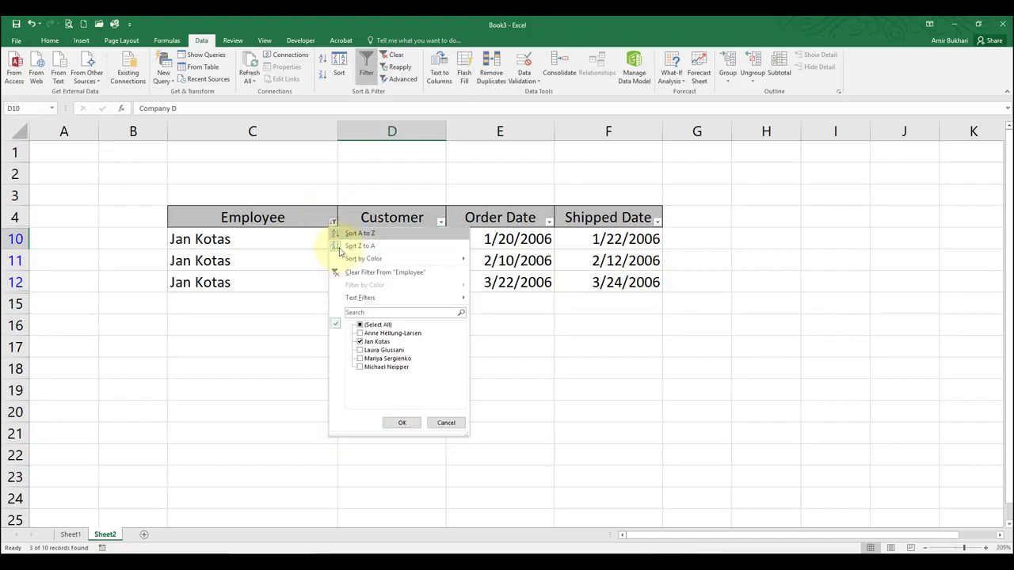
{"action": "left_click", "coordinate": [385, 269]}
Apply a Begins With text filter for "m" to the Employee column, and clear that filter.
{"action": "left_click", "coordinate": [334, 225]}
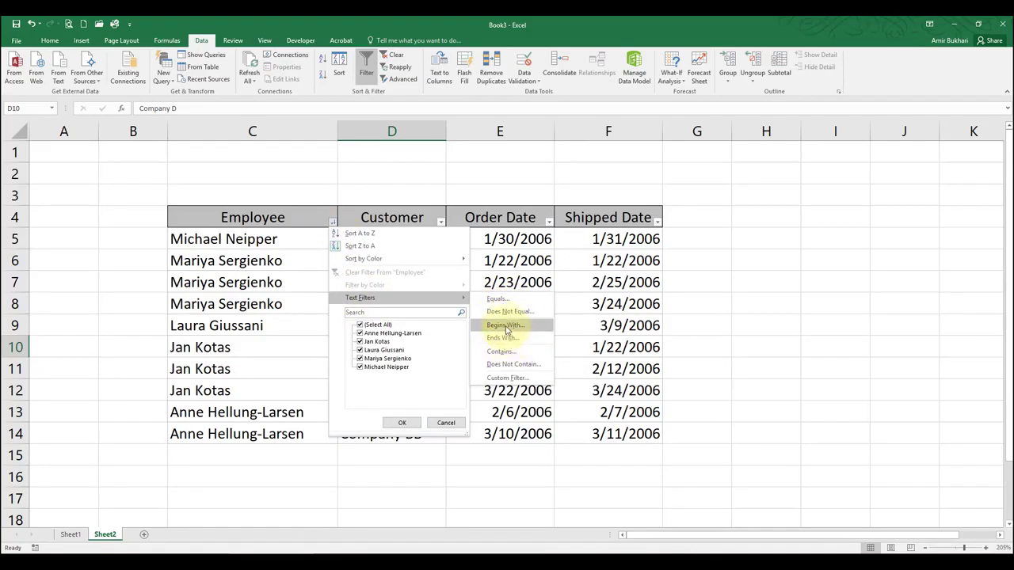
{"action": "left_click", "coordinate": [511, 326]}
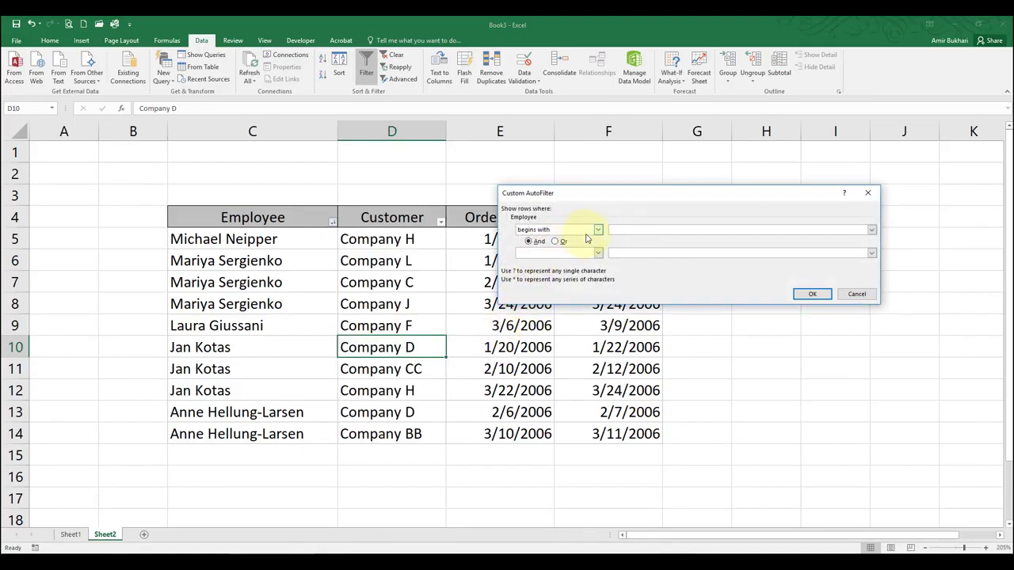
{"action": "left_click", "coordinate": [625, 229]}
{"action": "type", "text": "m"}
{"action": "left_click", "coordinate": [809, 295]}
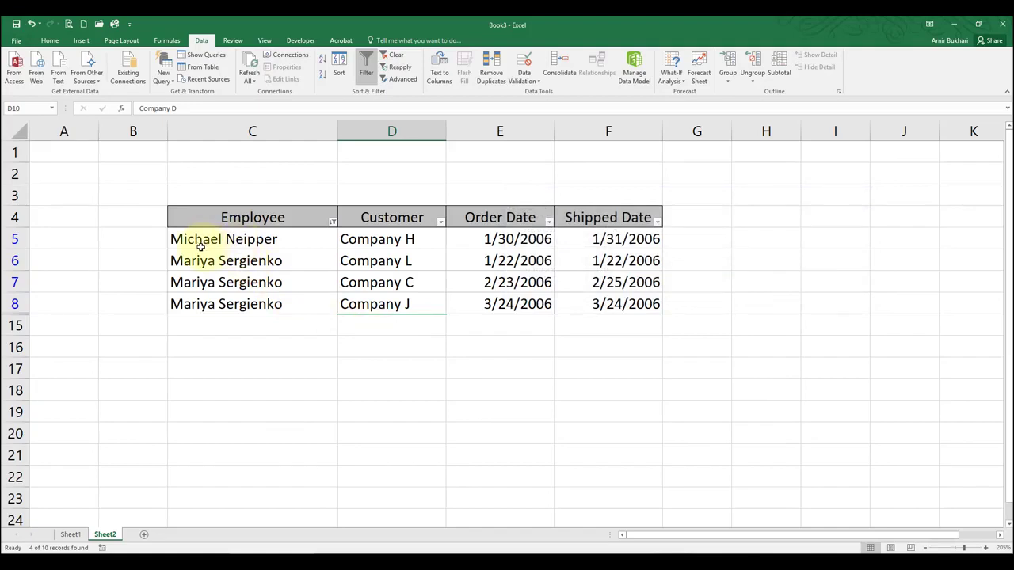
{"action": "left_click", "coordinate": [332, 221]}
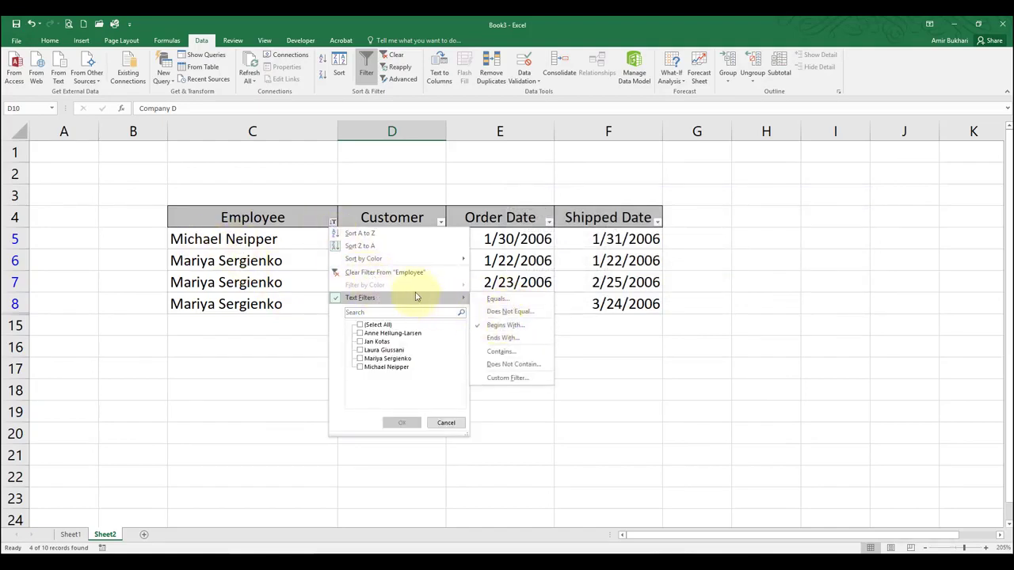
{"action": "left_click", "coordinate": [385, 272]}
Apply a Contains text filter for "a" to the Employee column.
{"action": "left_click", "coordinate": [330, 222]}
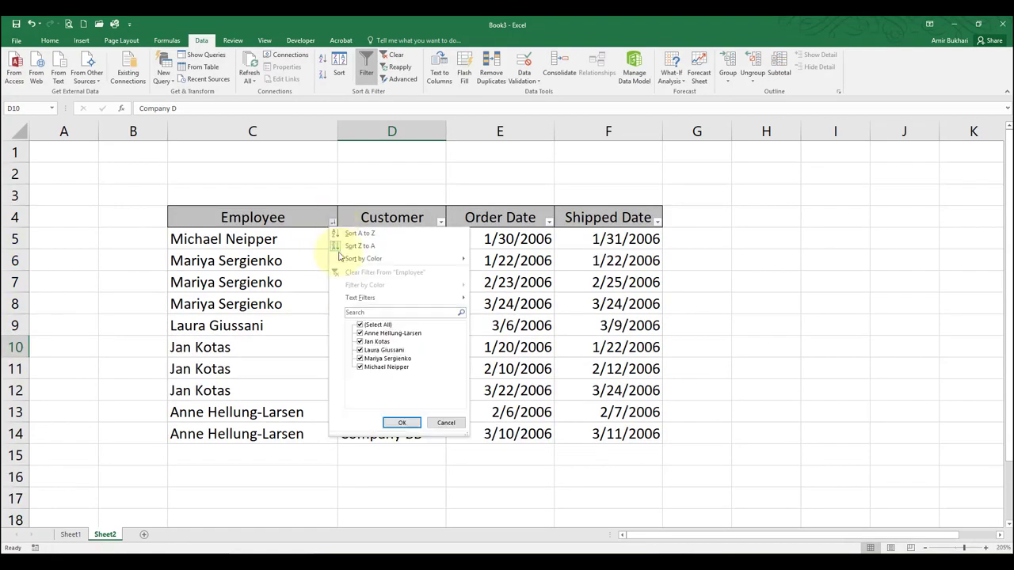
{"action": "mouse_move", "coordinate": [400, 298]}
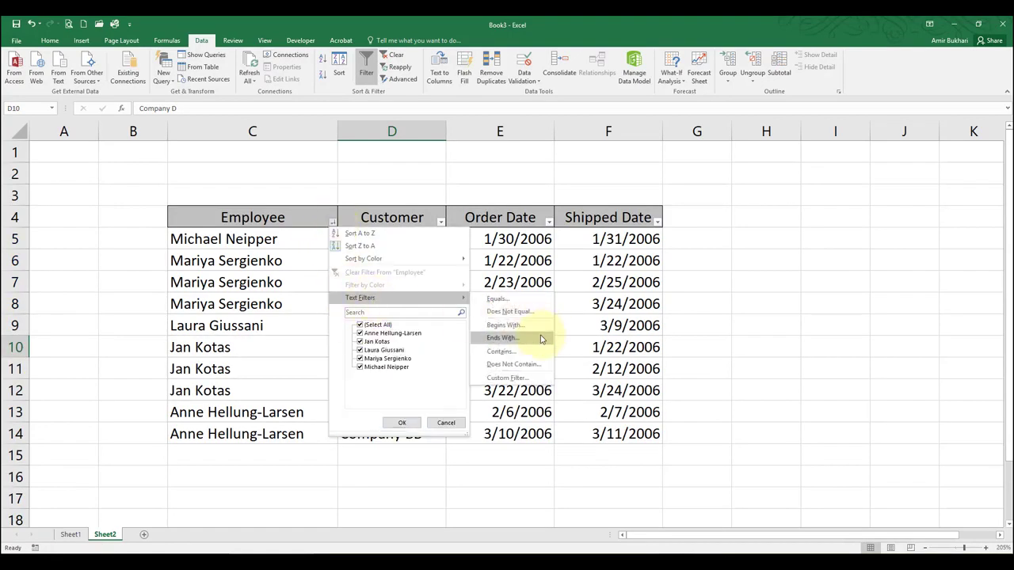
{"action": "left_click", "coordinate": [500, 354]}
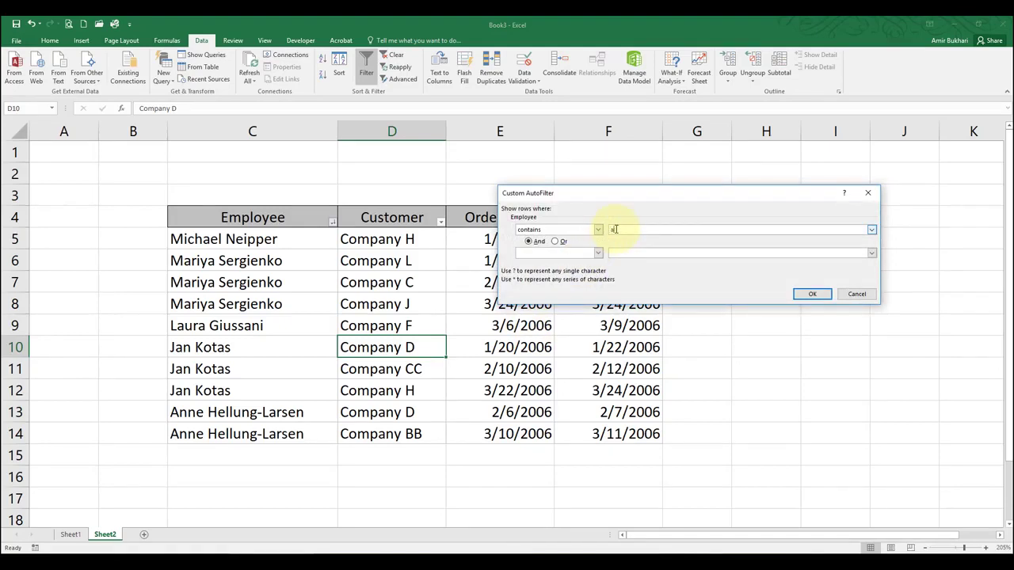
{"action": "type", "text": "a"}
{"action": "left_click", "coordinate": [808, 296]}
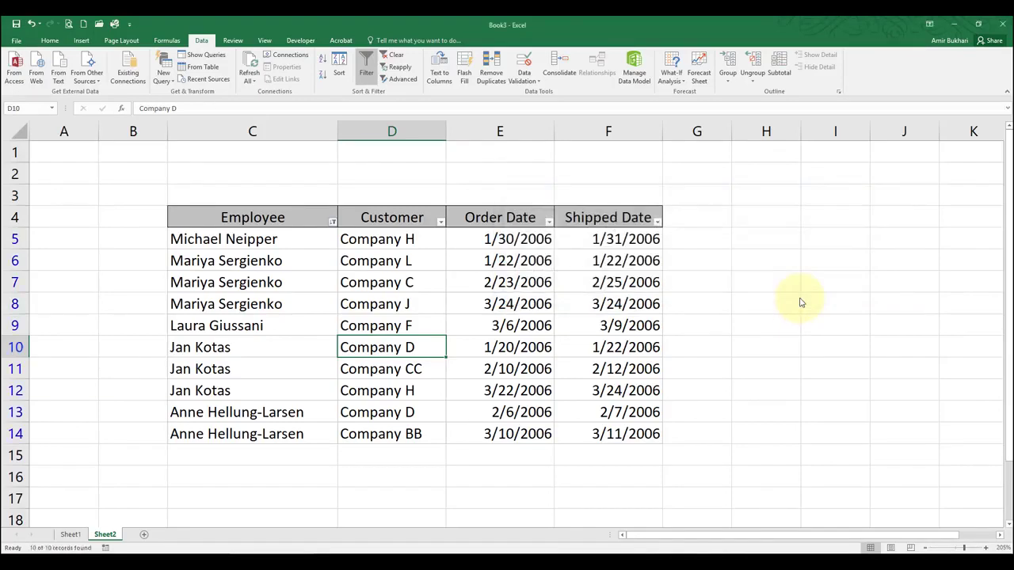
Change the Employee column's Contains text filter to a different search text, and clear the filter.
{"action": "left_click", "coordinate": [332, 221]}
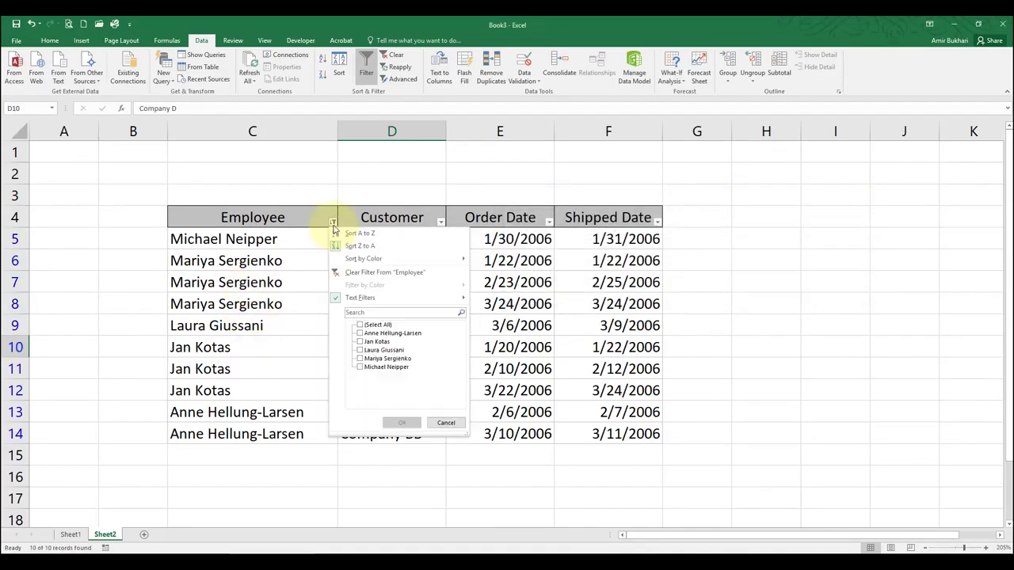
{"action": "mouse_move", "coordinate": [389, 297]}
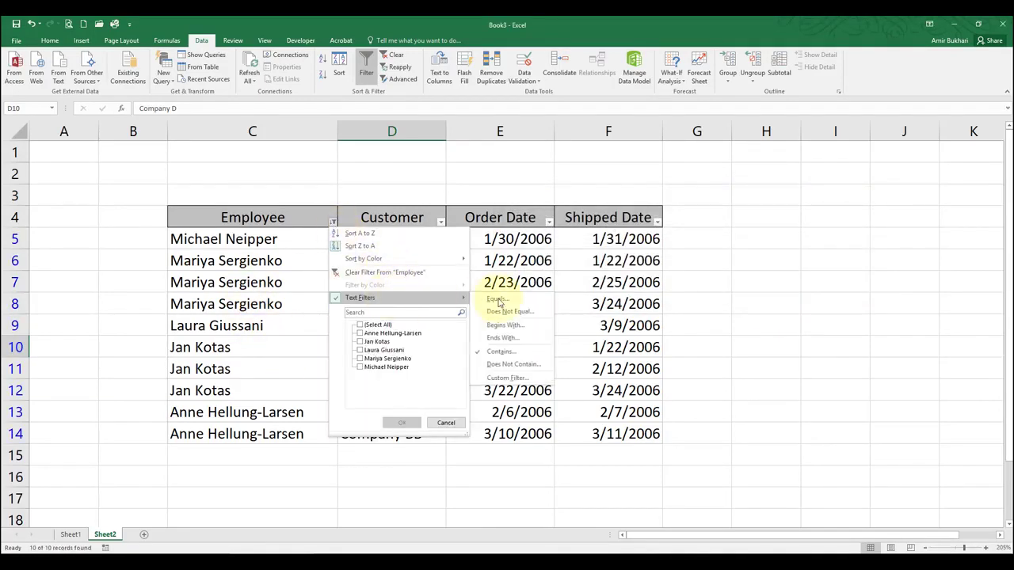
{"action": "left_click", "coordinate": [510, 354]}
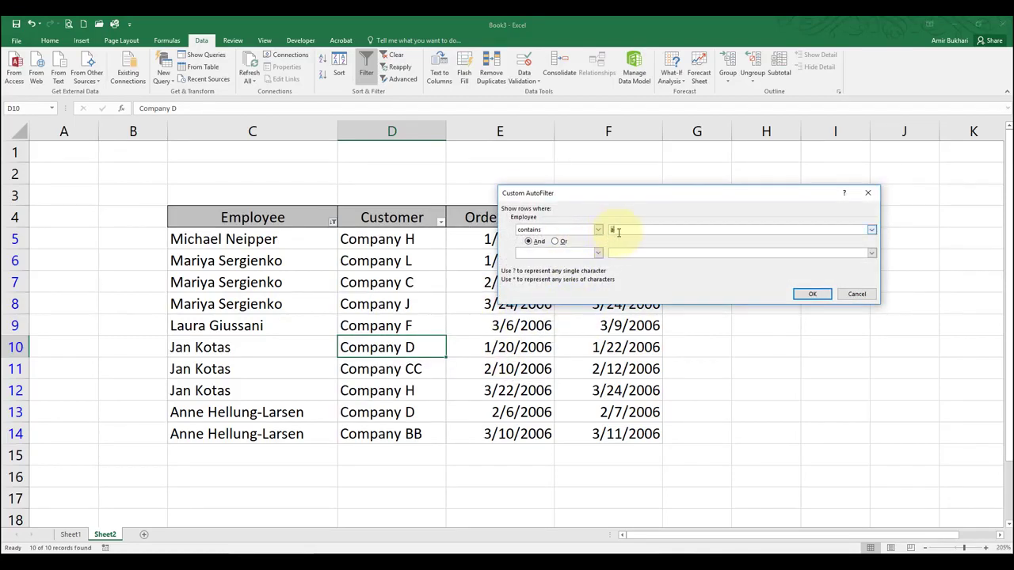
{"action": "left_click", "coordinate": [809, 294]}
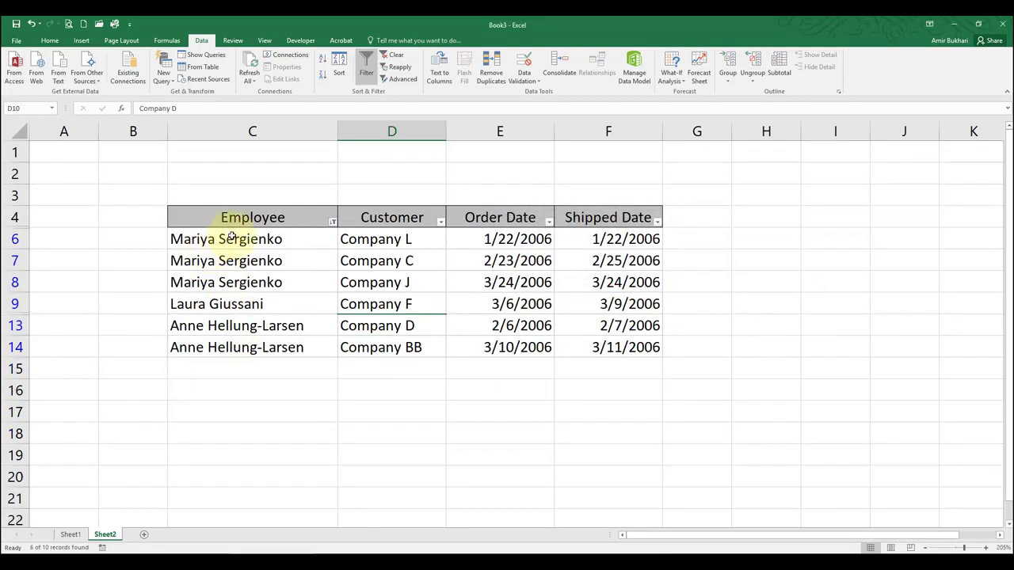
{"action": "left_click", "coordinate": [333, 224]}
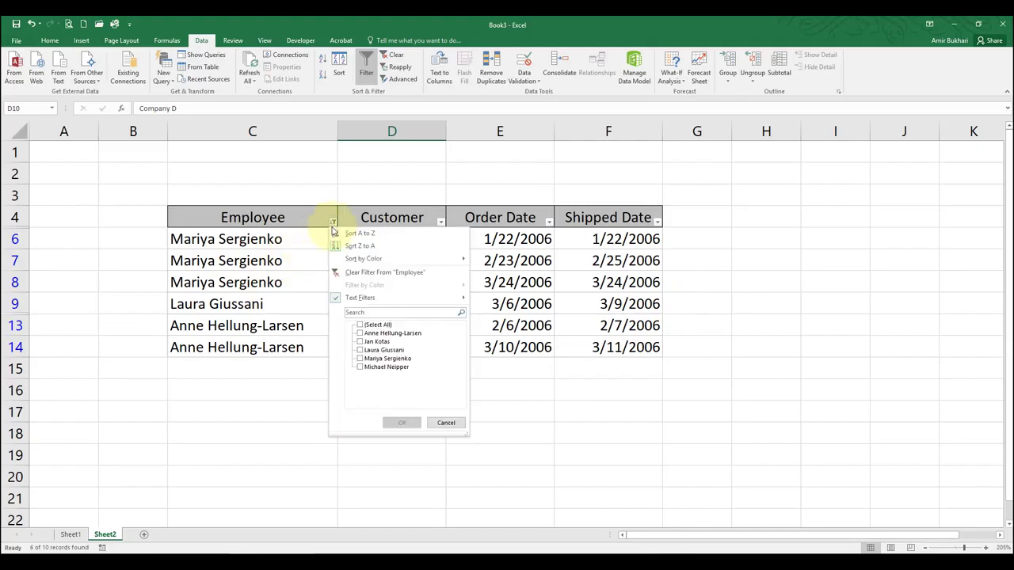
{"action": "left_click", "coordinate": [381, 275]}
Review the text filter conditions available for the Employee column without applying one.
{"action": "left_click", "coordinate": [333, 222]}
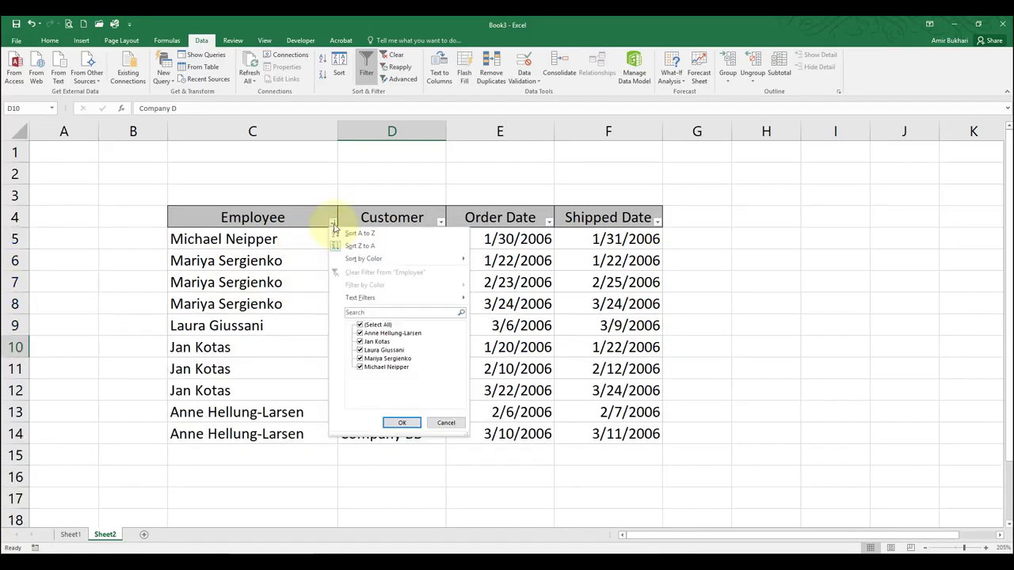
{"action": "mouse_move", "coordinate": [380, 297]}
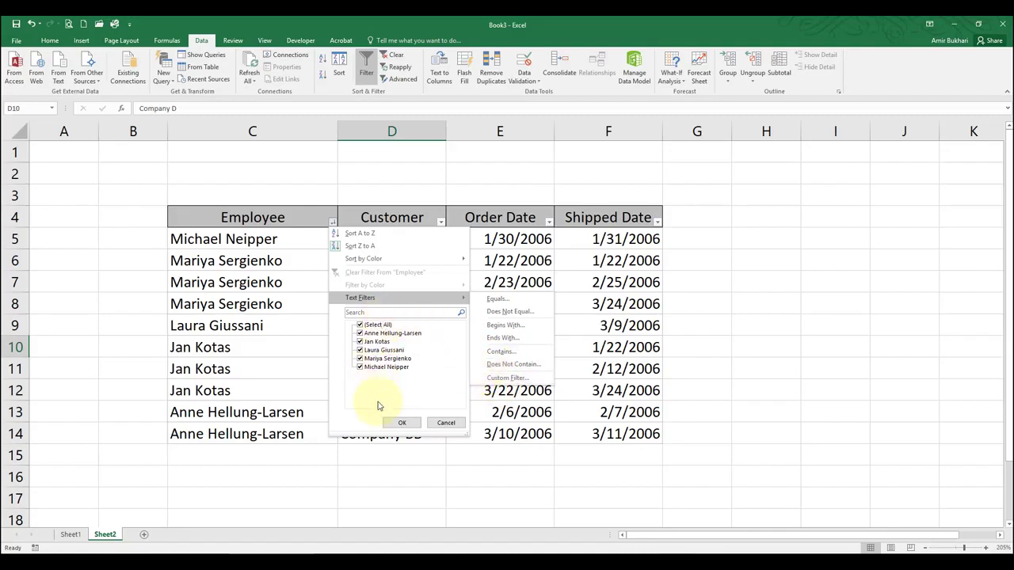
{"action": "left_click", "coordinate": [436, 423]}
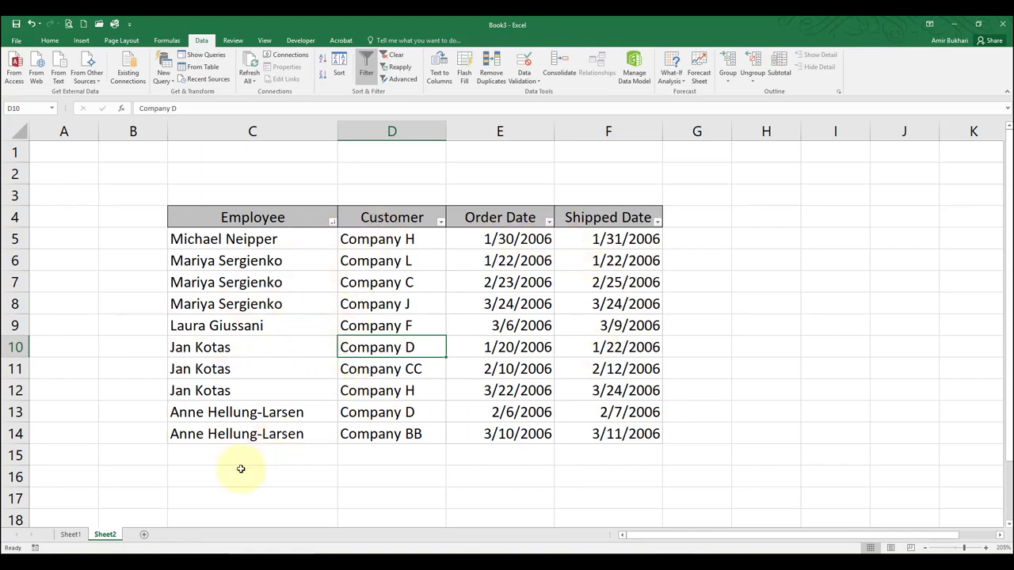
Switch to the Book1.xlsx workbook and turn on filtering for the order table on the Filters sheet.
{"action": "left_click", "coordinate": [176, 559]}
{"action": "left_click", "coordinate": [188, 520]}
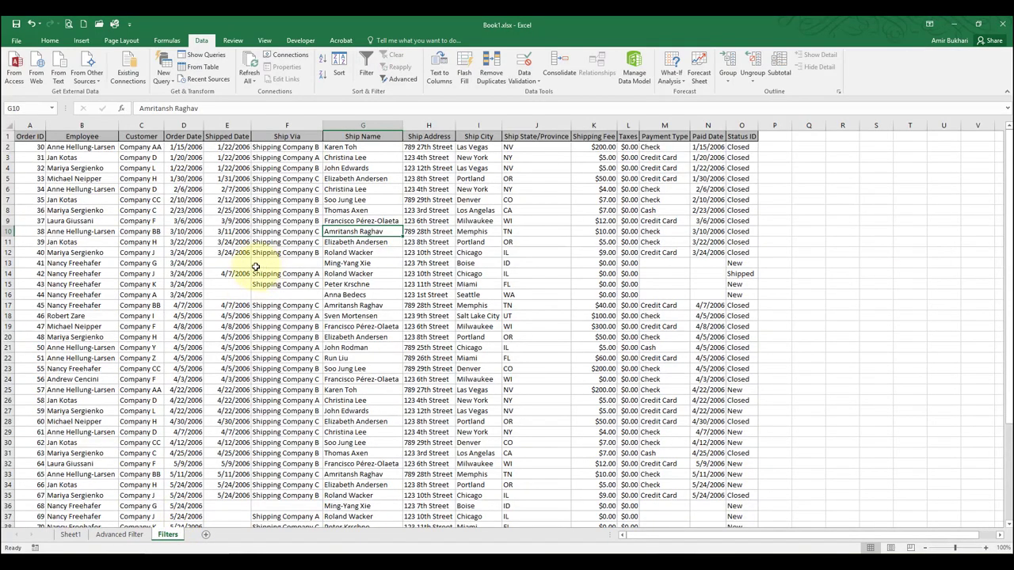
{"action": "left_click", "coordinate": [274, 307]}
{"action": "scroll", "coordinate": [346, 294], "scroll_direction": "down", "scroll_amount": 3}
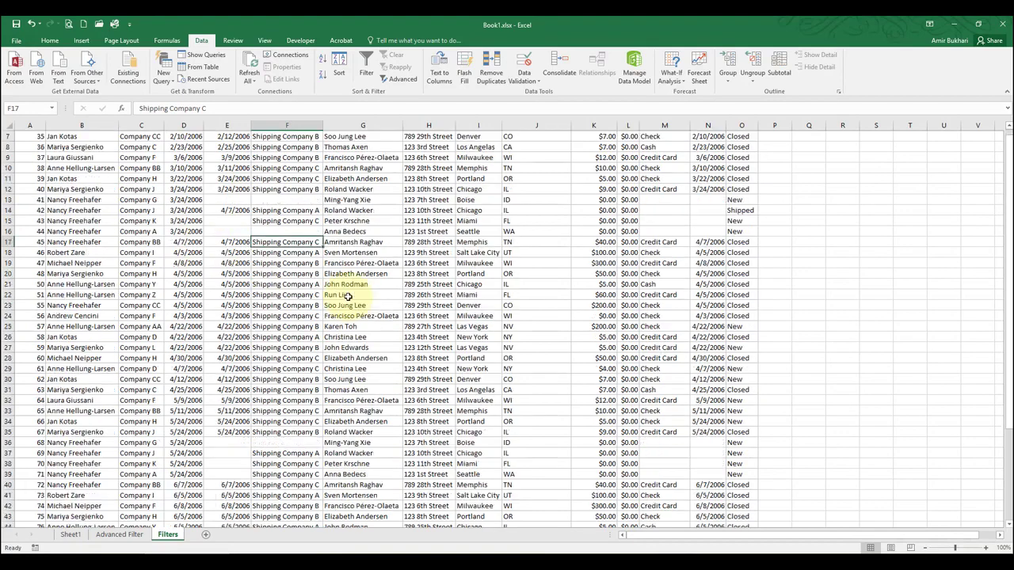
{"action": "scroll", "coordinate": [349, 297], "scroll_direction": "up", "scroll_amount": 3}
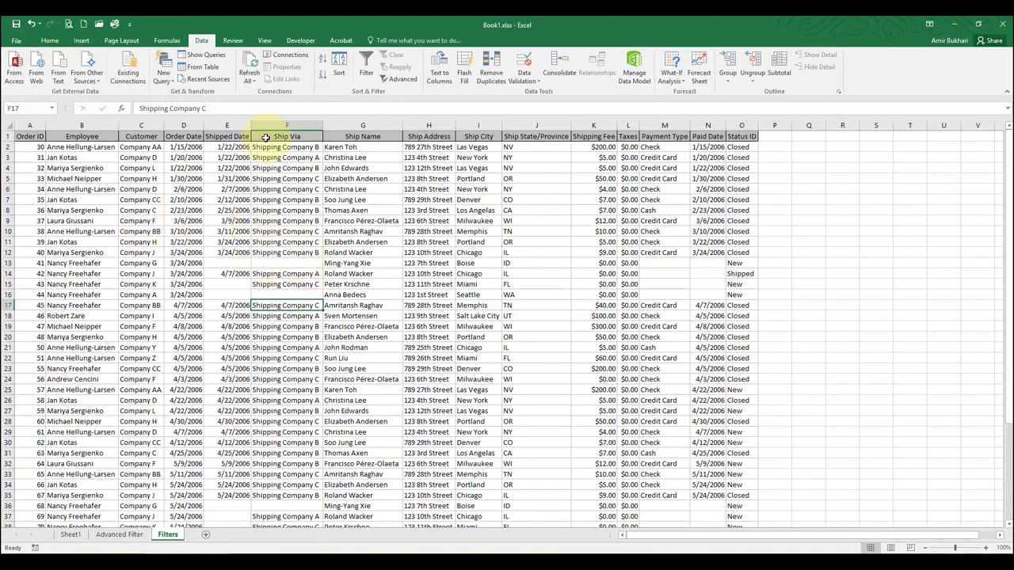
{"action": "left_click", "coordinate": [338, 220]}
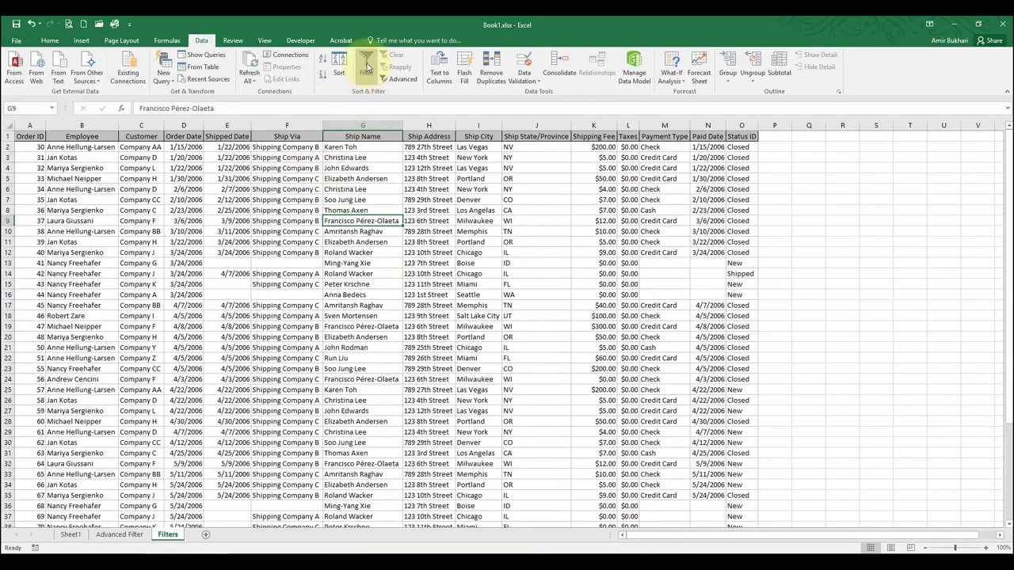
{"action": "left_click", "coordinate": [367, 67]}
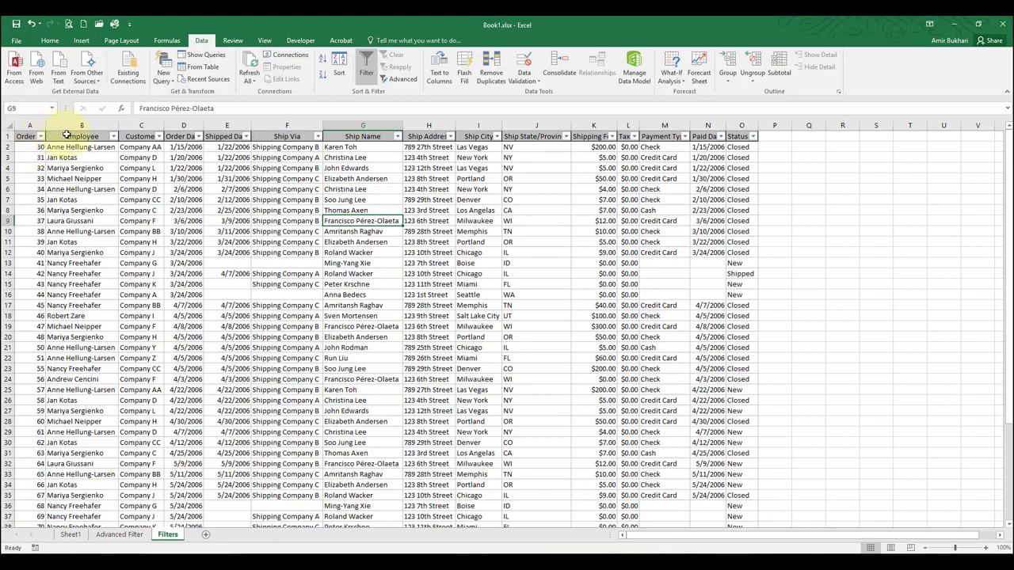
Look through the filter options of the Status ID, Paid Date and Payment Type columns.
{"action": "left_click", "coordinate": [755, 139]}
{"action": "left_click", "coordinate": [719, 139]}
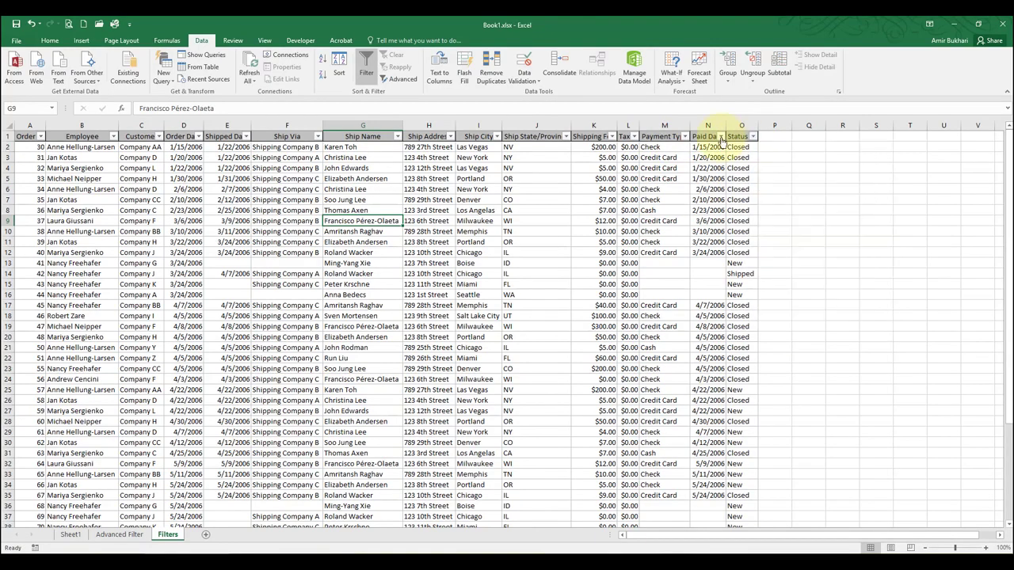
{"action": "left_click", "coordinate": [722, 139]}
{"action": "left_click", "coordinate": [684, 136]}
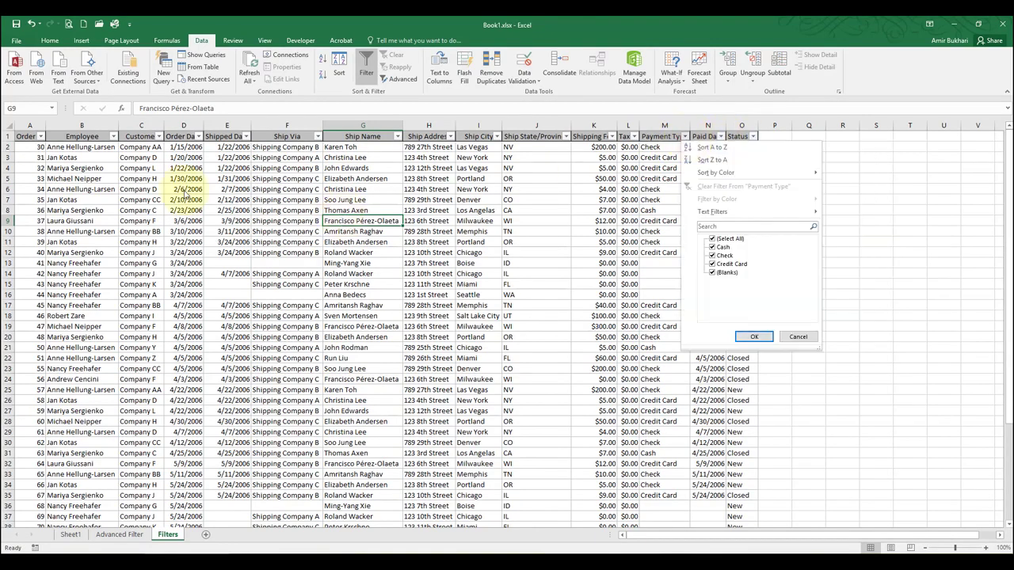
Filter the Employee column to show only the first employee in the value list, and clear that filter.
{"action": "left_click", "coordinate": [115, 139]}
{"action": "left_click", "coordinate": [115, 140]}
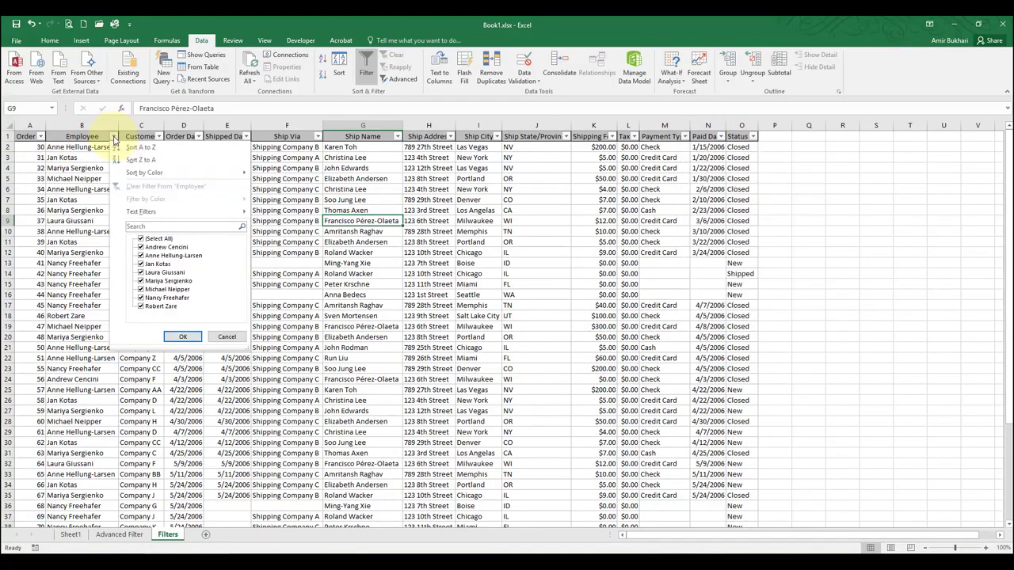
{"action": "left_click", "coordinate": [141, 239]}
{"action": "left_click", "coordinate": [141, 247]}
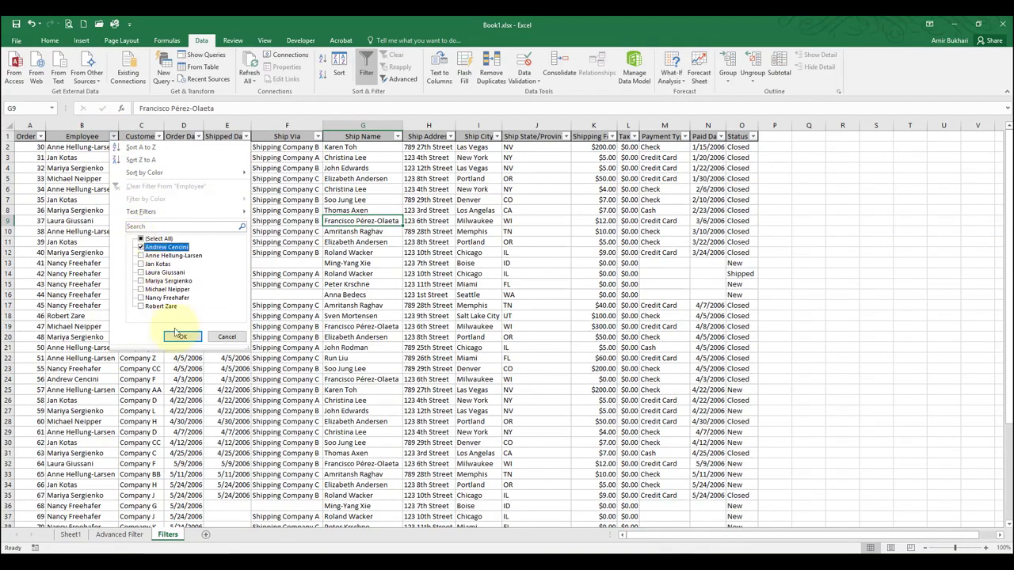
{"action": "left_click", "coordinate": [179, 337]}
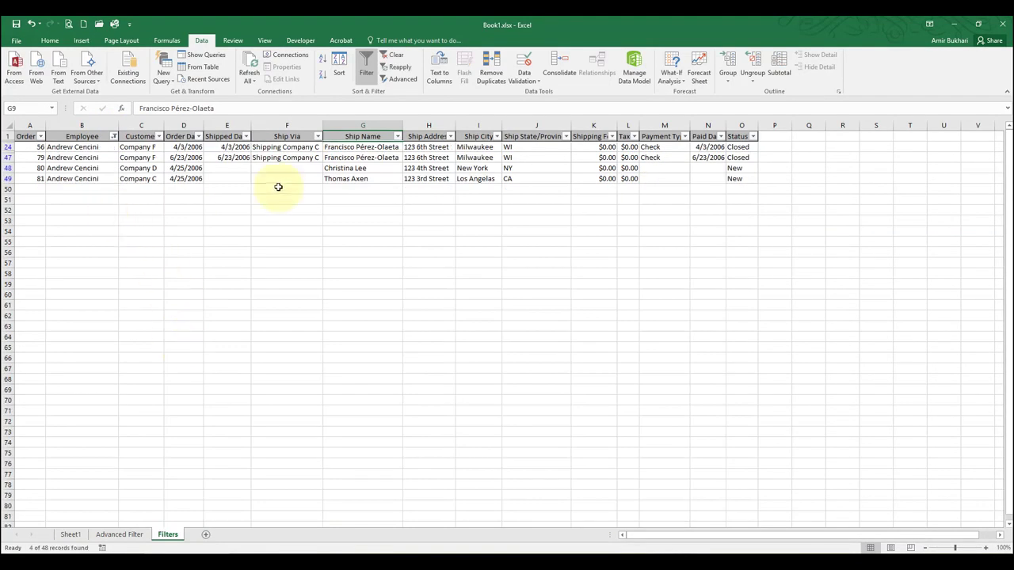
{"action": "left_click", "coordinate": [115, 138]}
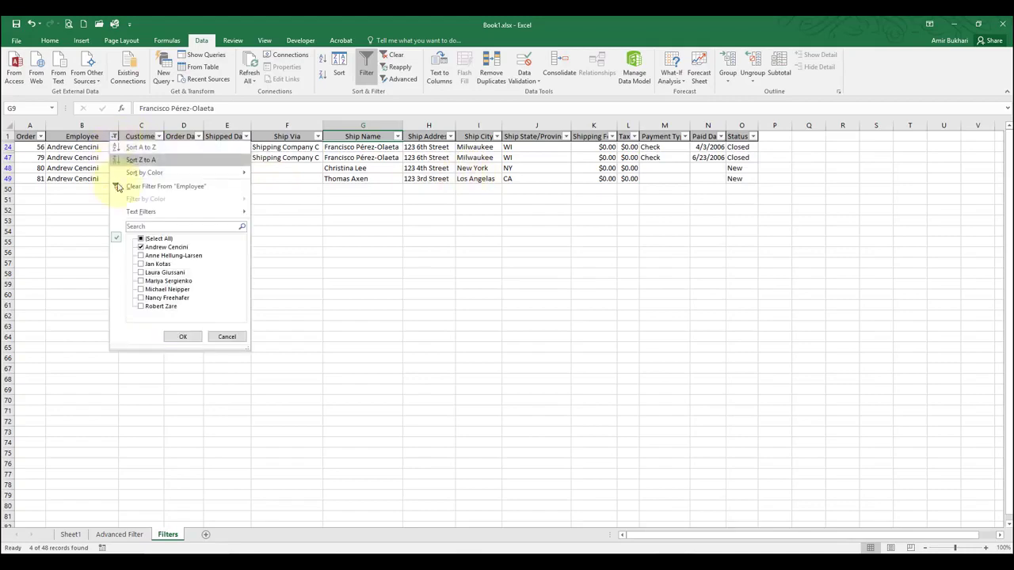
{"action": "left_click", "coordinate": [127, 187]}
Filter the Employee column to the first, fourth and last employees in the value list.
{"action": "left_click", "coordinate": [113, 136]}
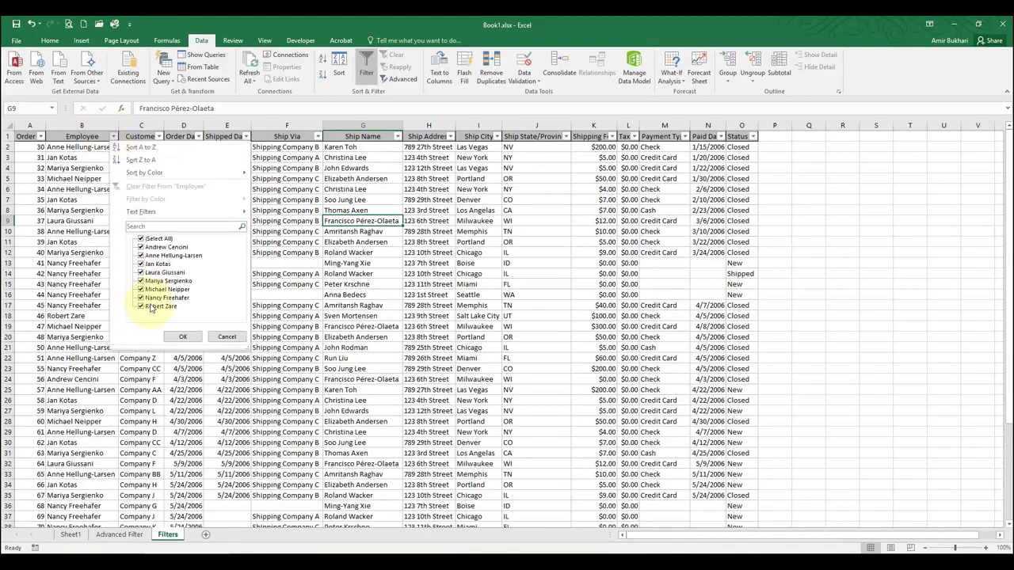
{"action": "left_click", "coordinate": [151, 238]}
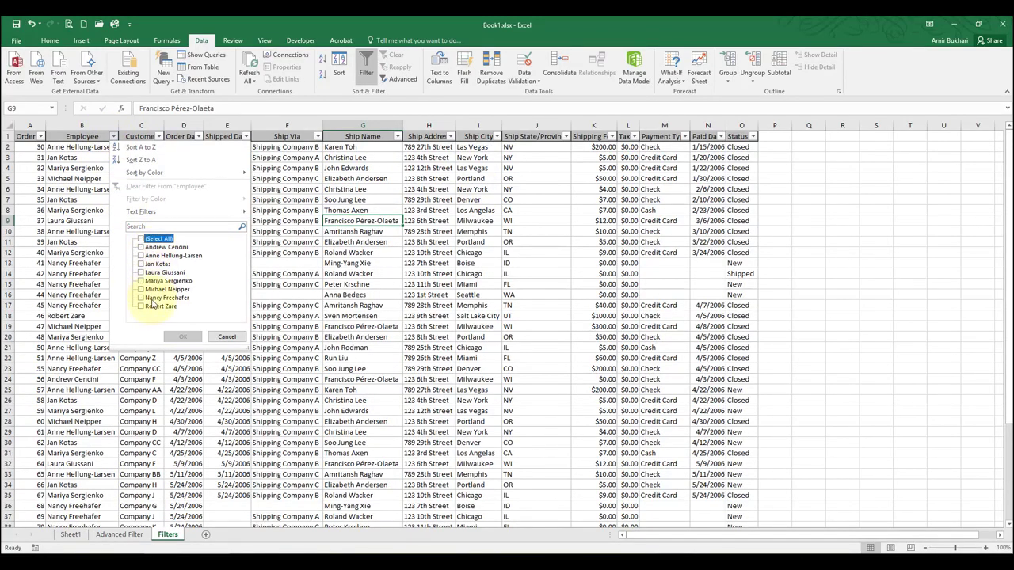
{"action": "left_click", "coordinate": [158, 248]}
{"action": "left_click", "coordinate": [159, 273]}
{"action": "left_click", "coordinate": [155, 307]}
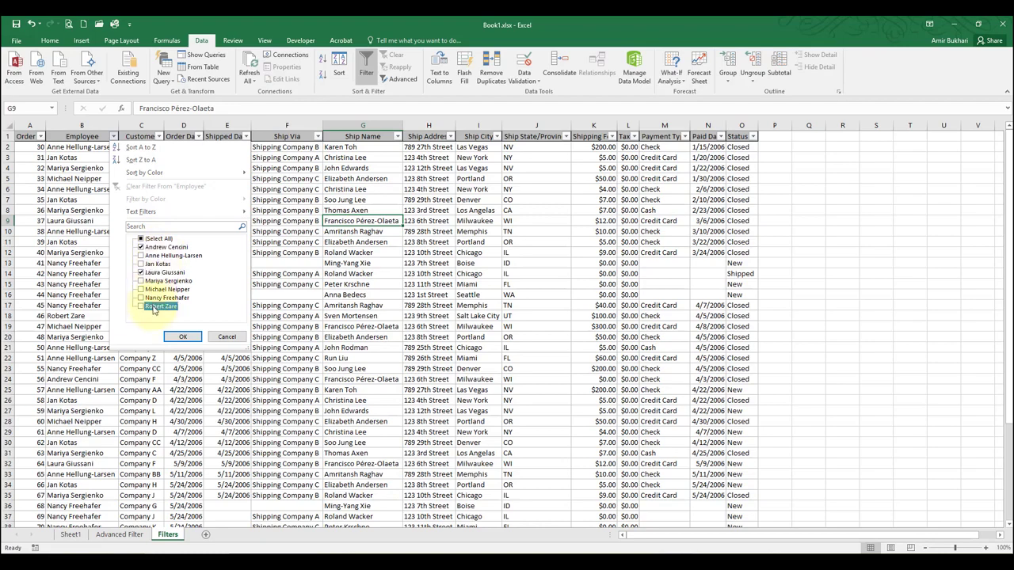